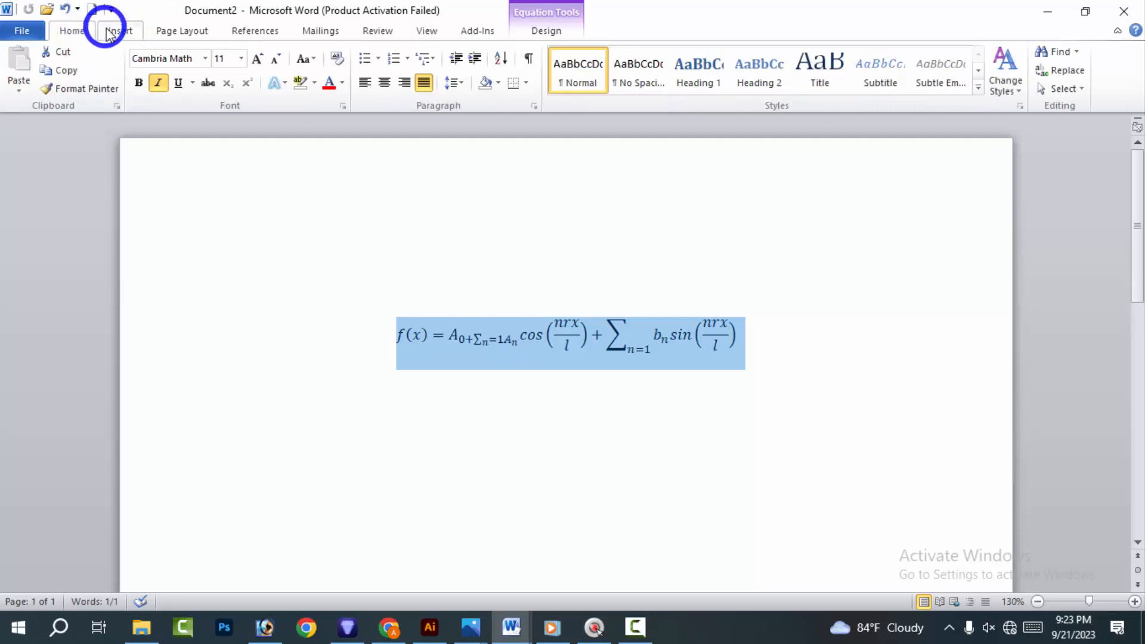
Delete the existing f(x) equation so that the page is empty
left_click(119, 30)
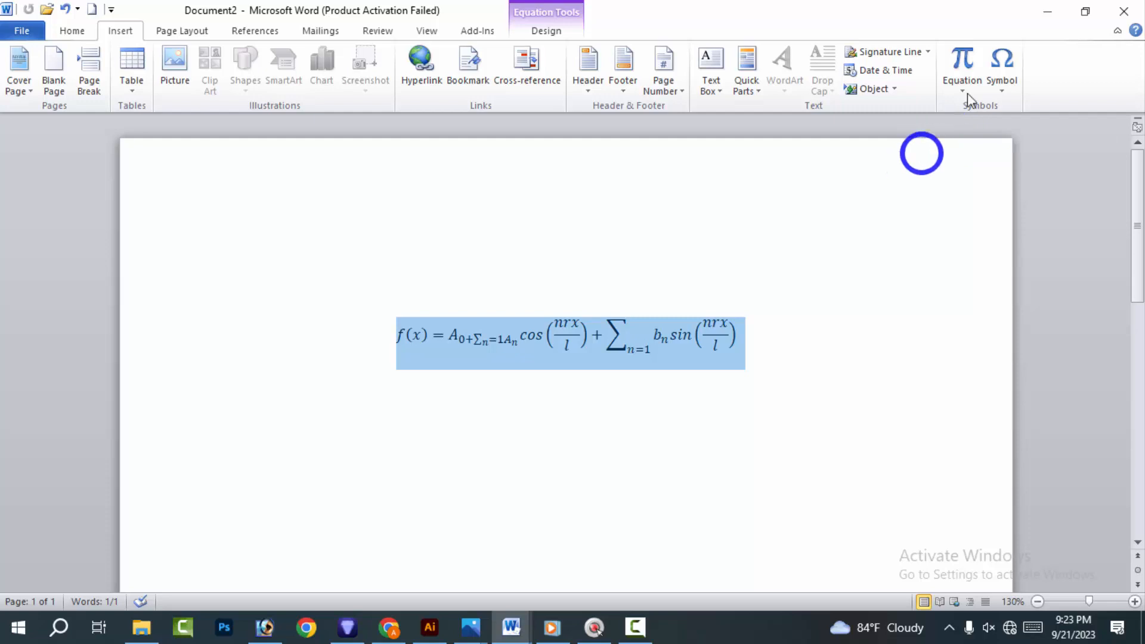
left_click(965, 65)
left_click(970, 91)
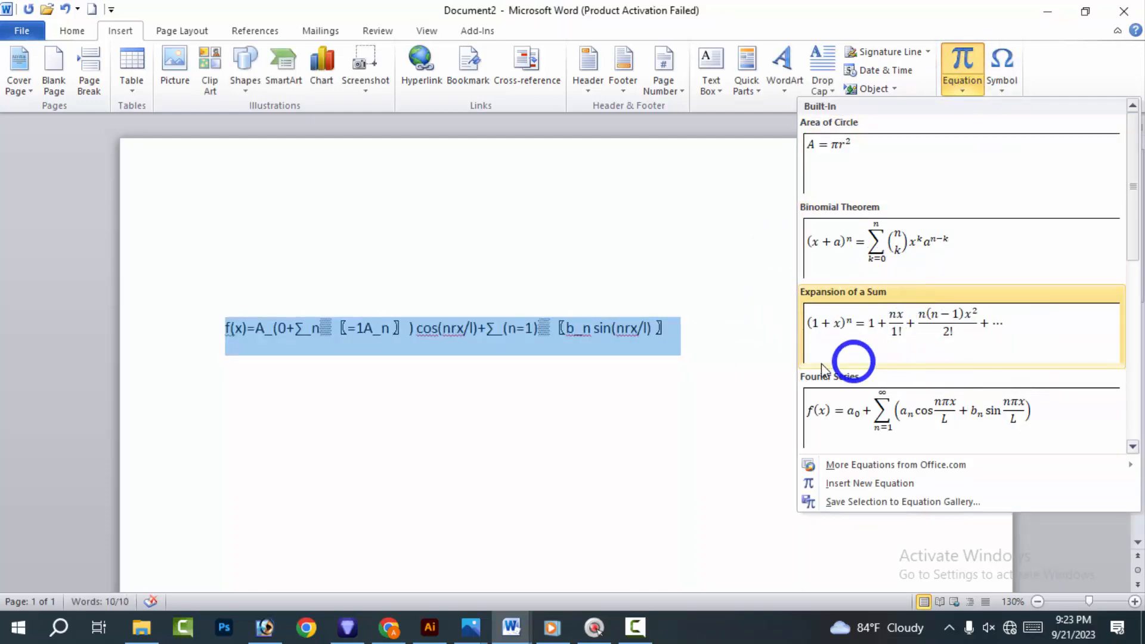
scroll(705, 356, "down", 3)
scroll(632, 246, "up", 2)
left_click(637, 274)
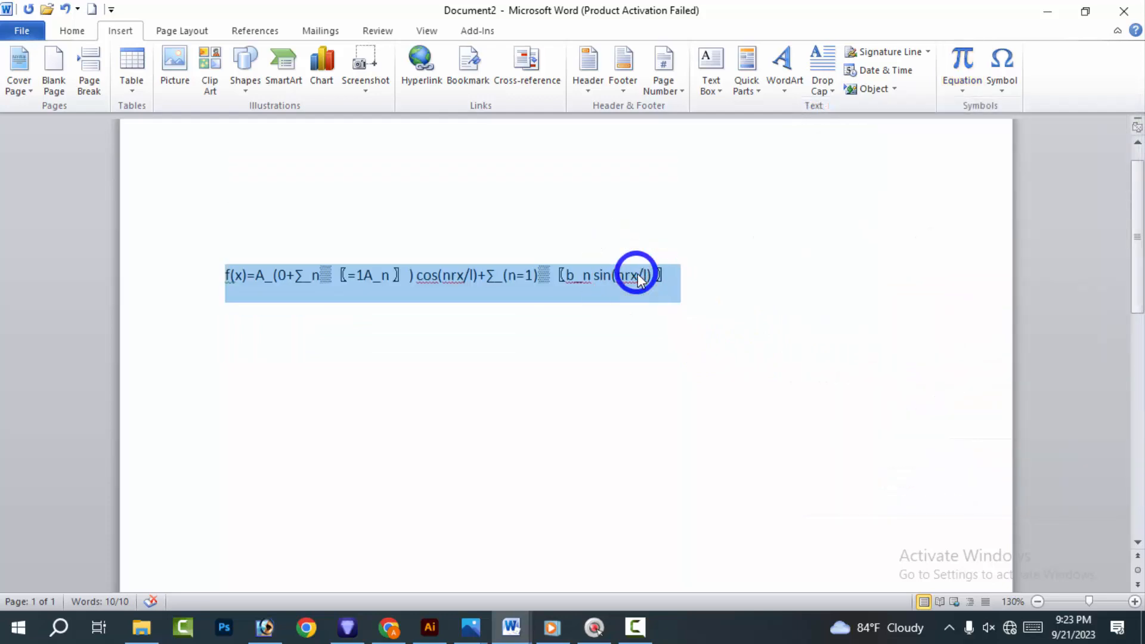
key("BackSpace")
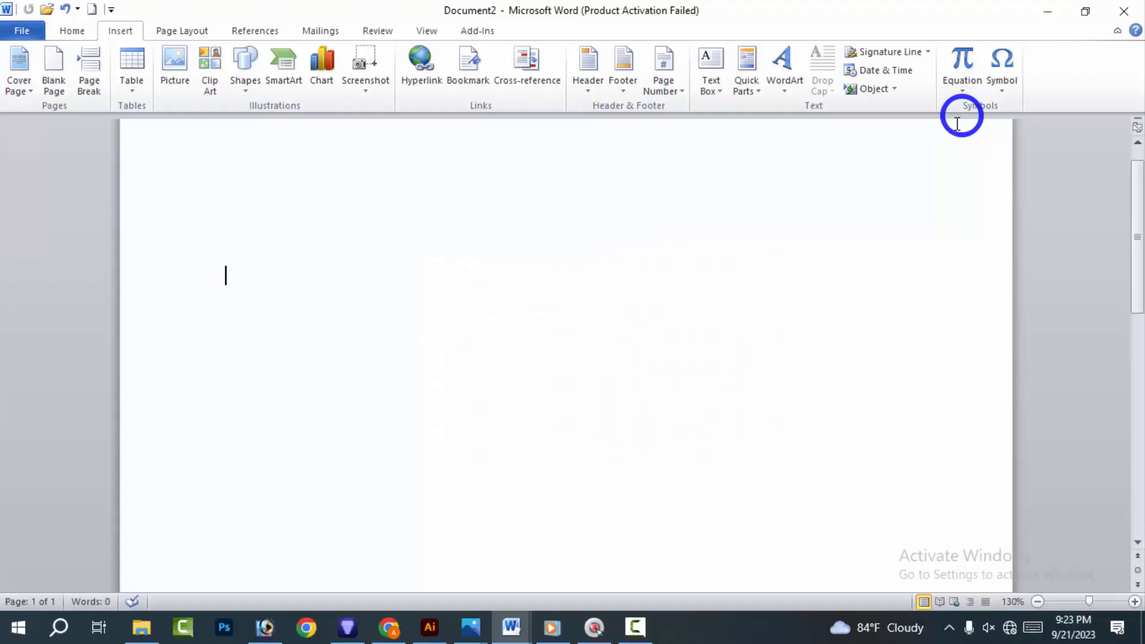
Look through the characters in the full symbol table and the formulas in the built-in equation gallery
left_click(67, 33)
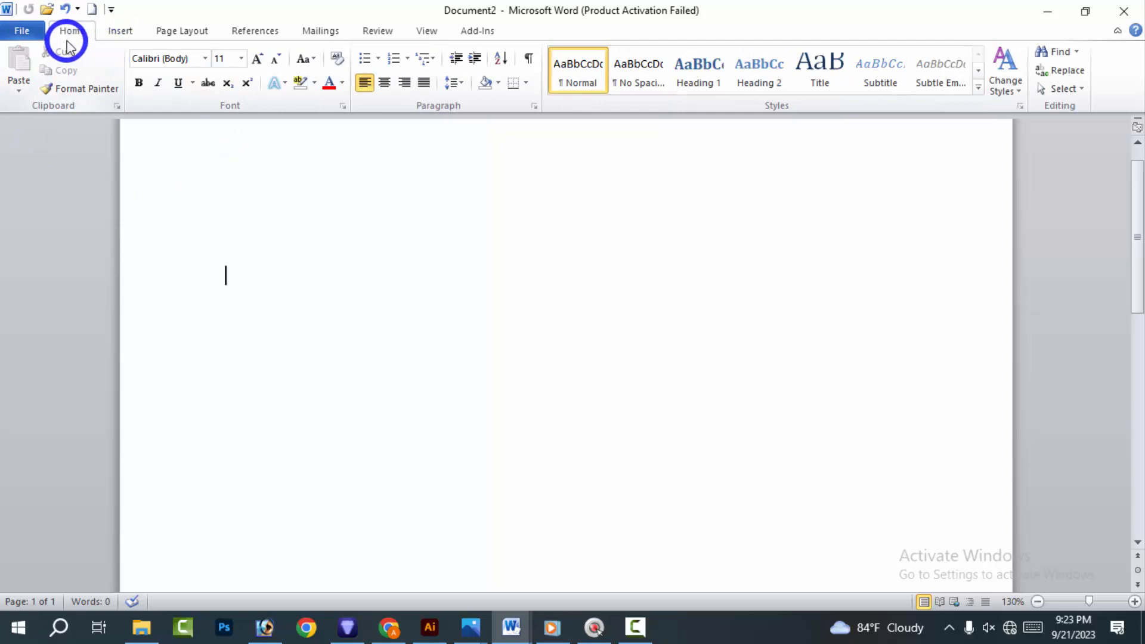
left_click(106, 36)
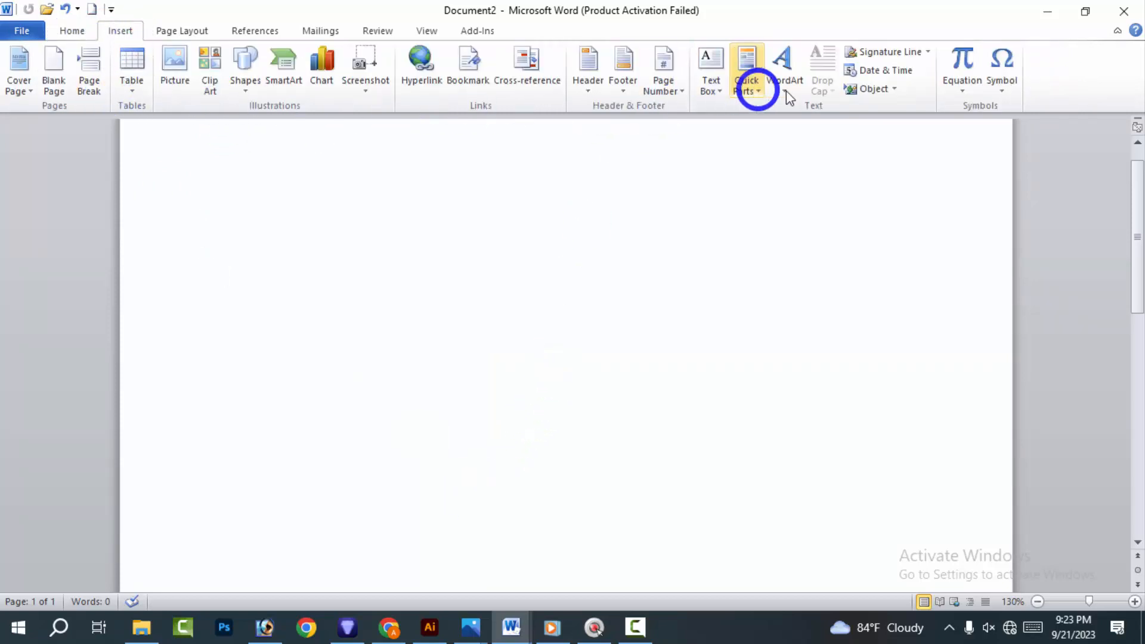
left_click(1000, 87)
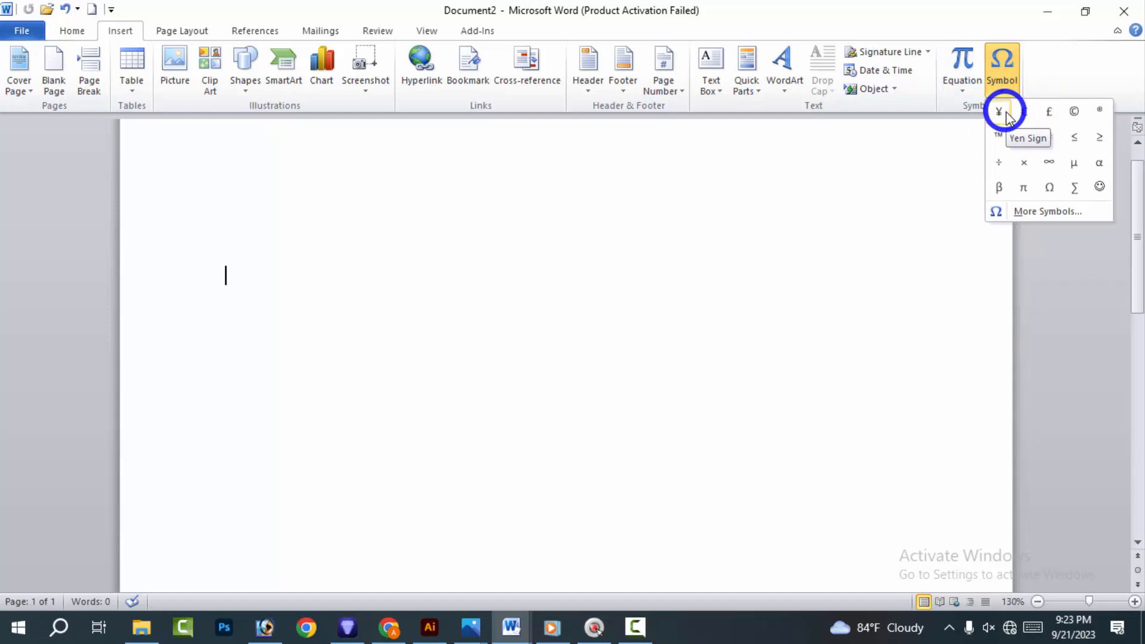
left_click(1043, 211)
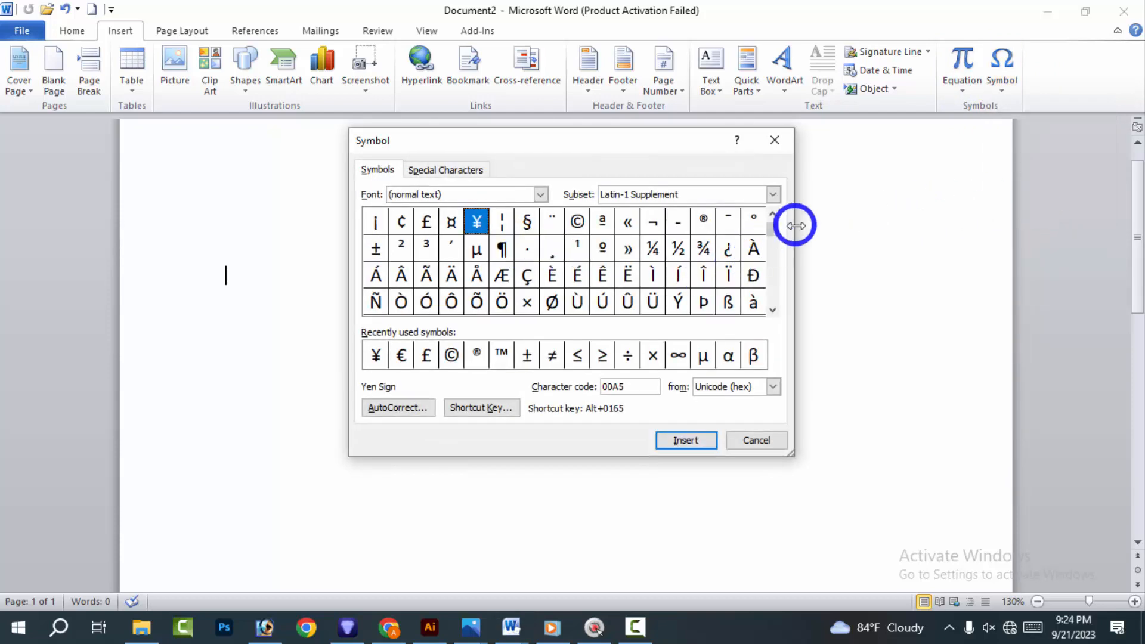
left_click(772, 250)
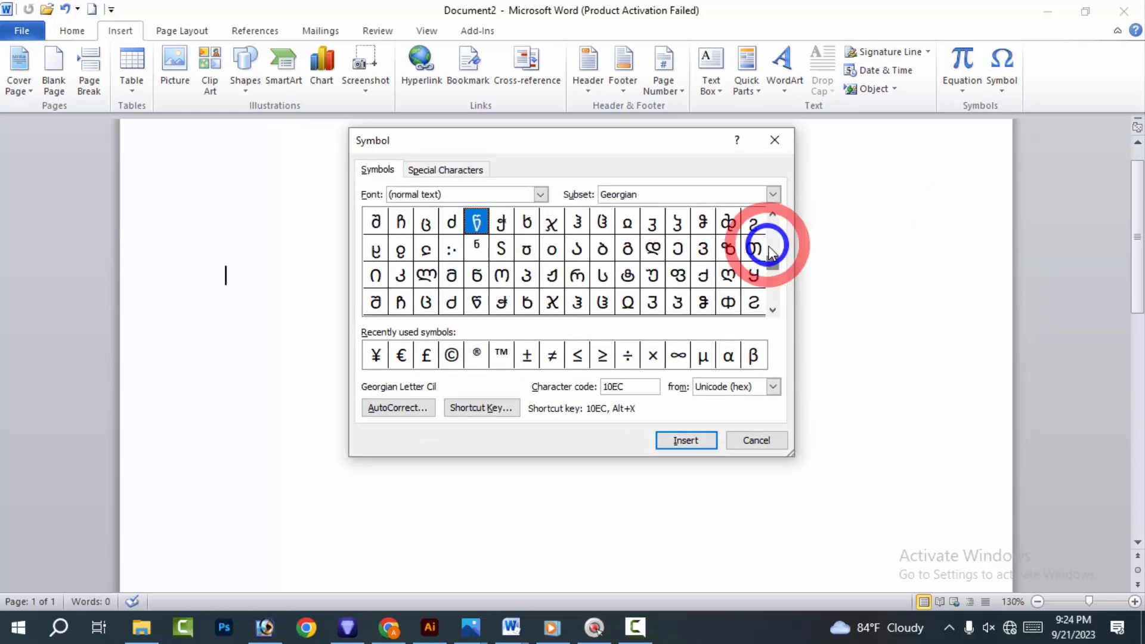
left_click(773, 310)
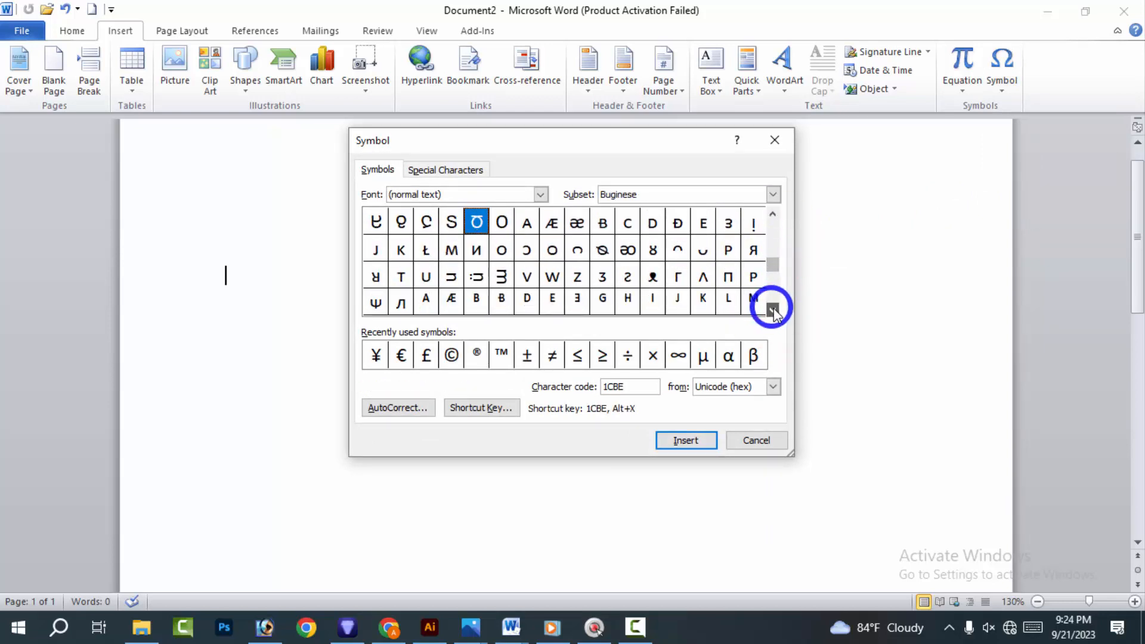
left_click(773, 310)
left_click(773, 310)
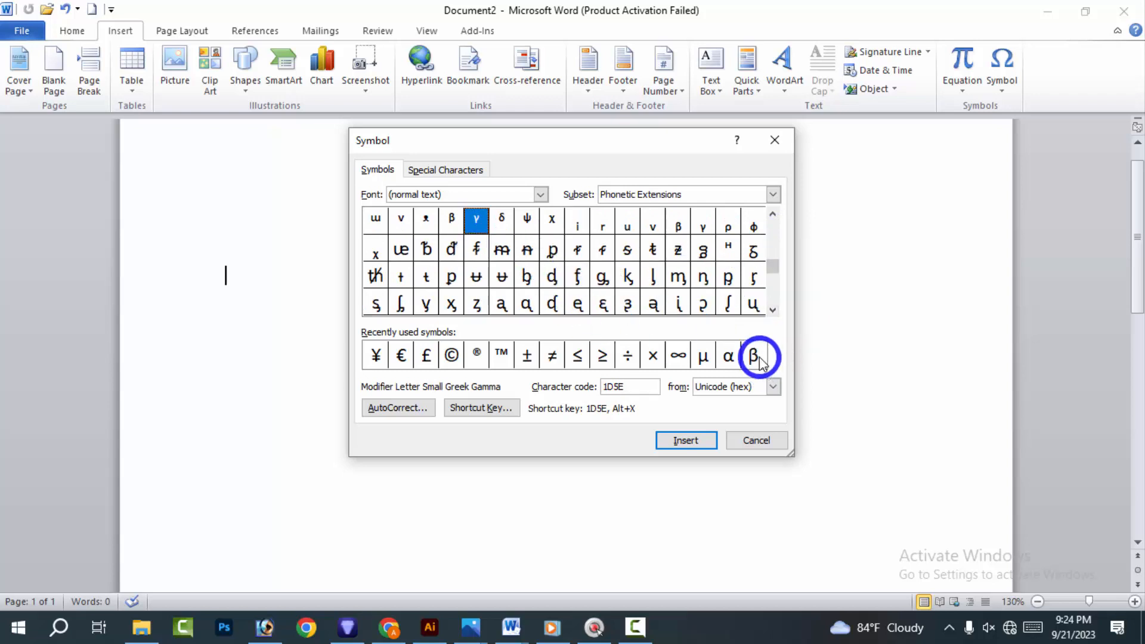
left_click(777, 142)
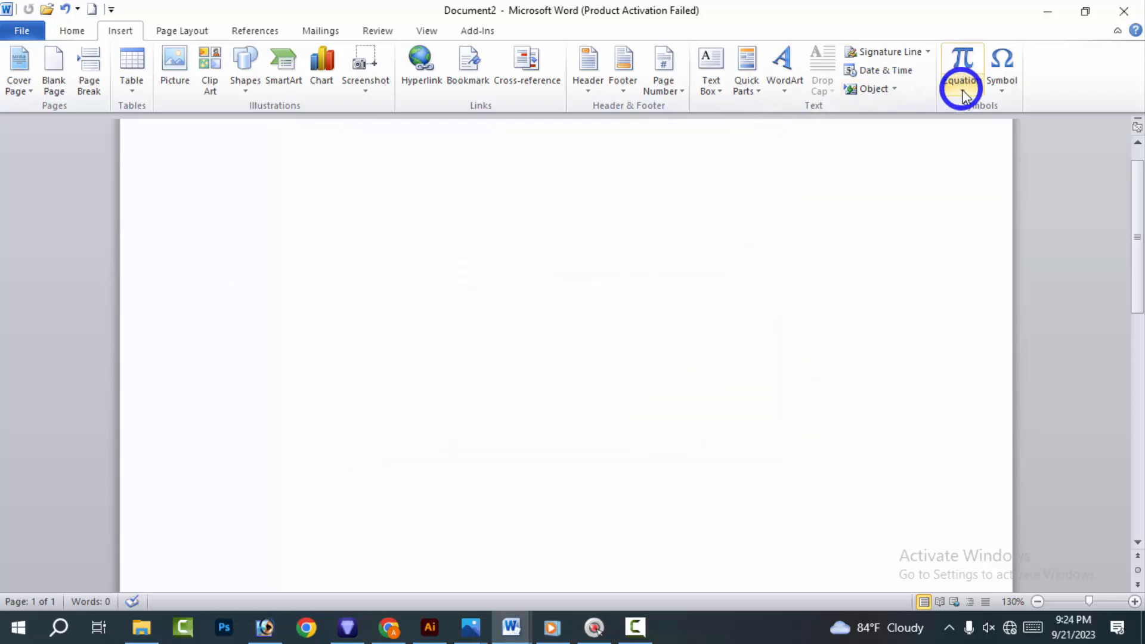
left_click(962, 92)
scroll(913, 286, "down", 5)
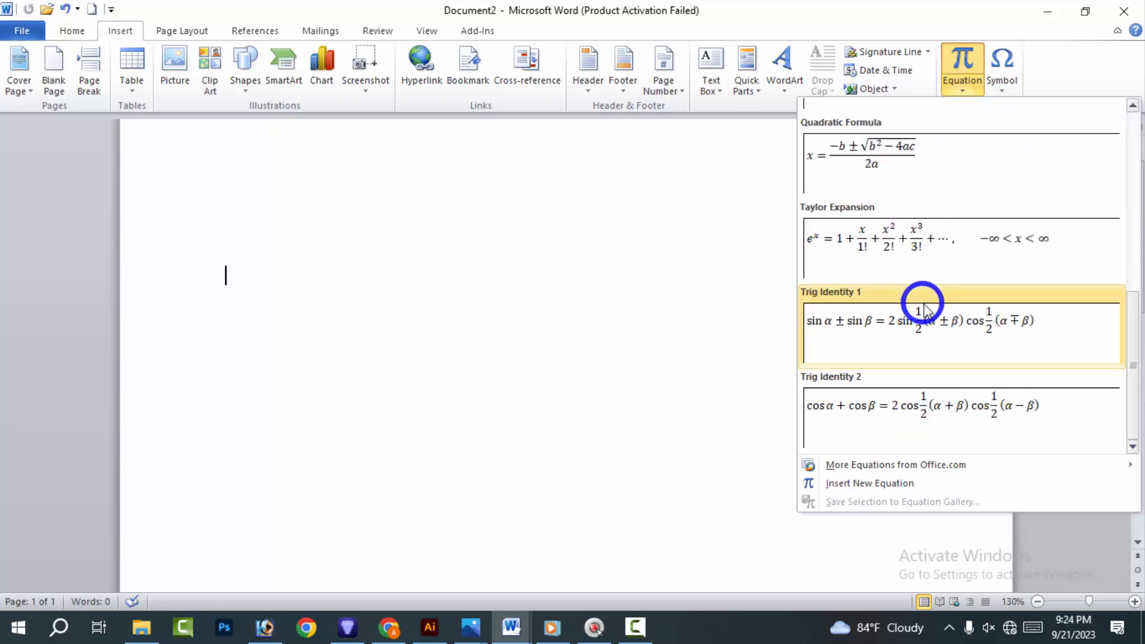
scroll(952, 179, "up", 5)
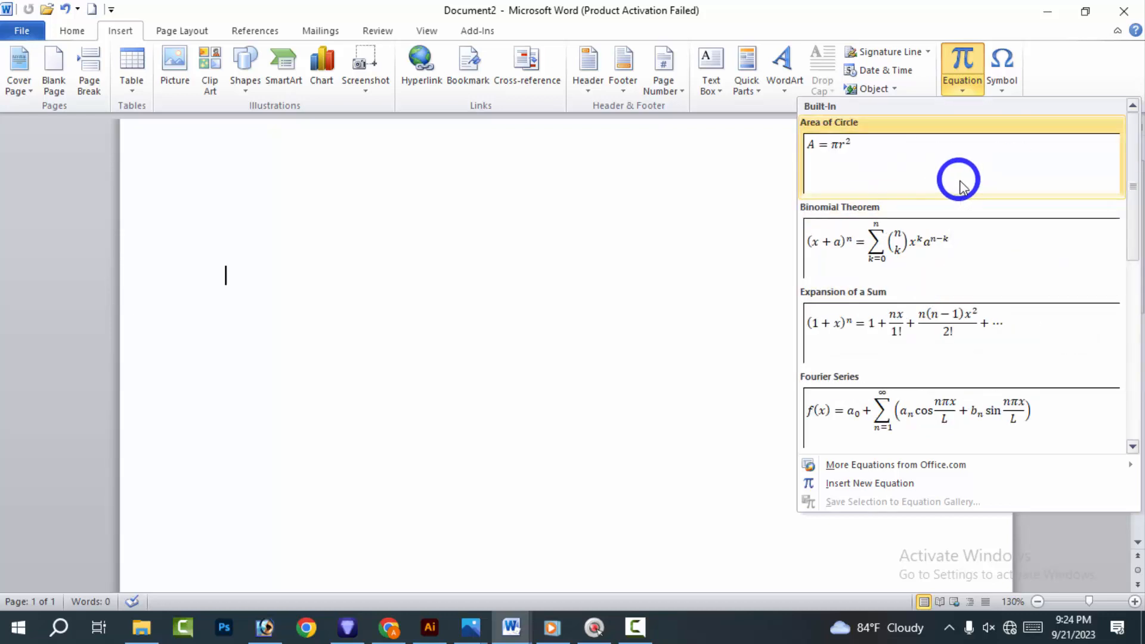
Insert a yen sign from the common symbols and delete it again
left_click(999, 75)
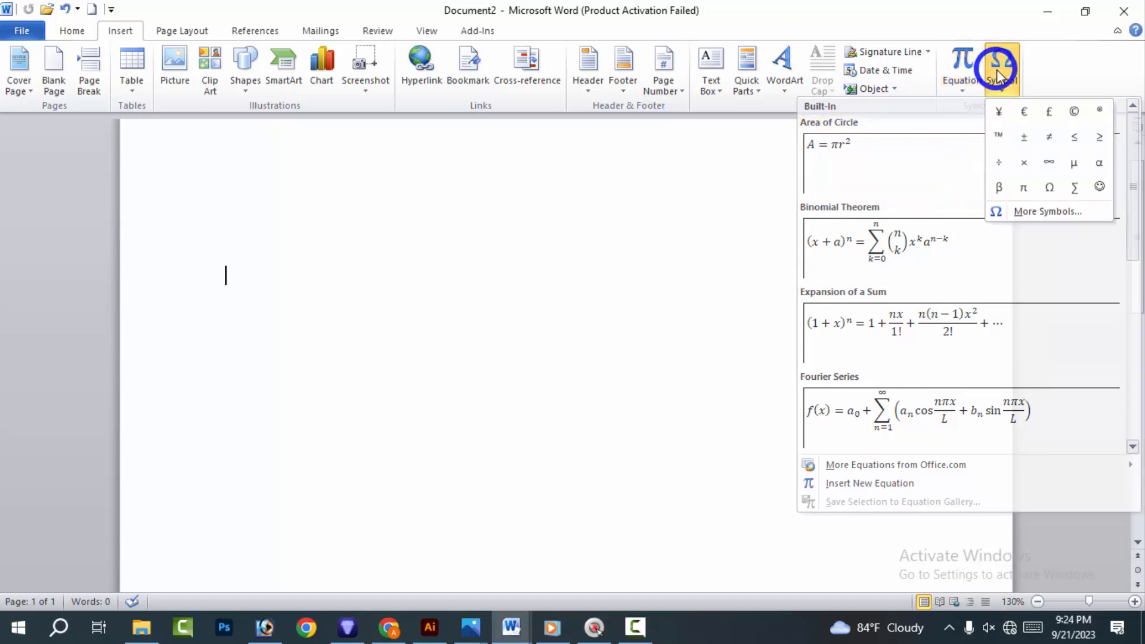
left_click(1004, 120)
left_click(825, 199)
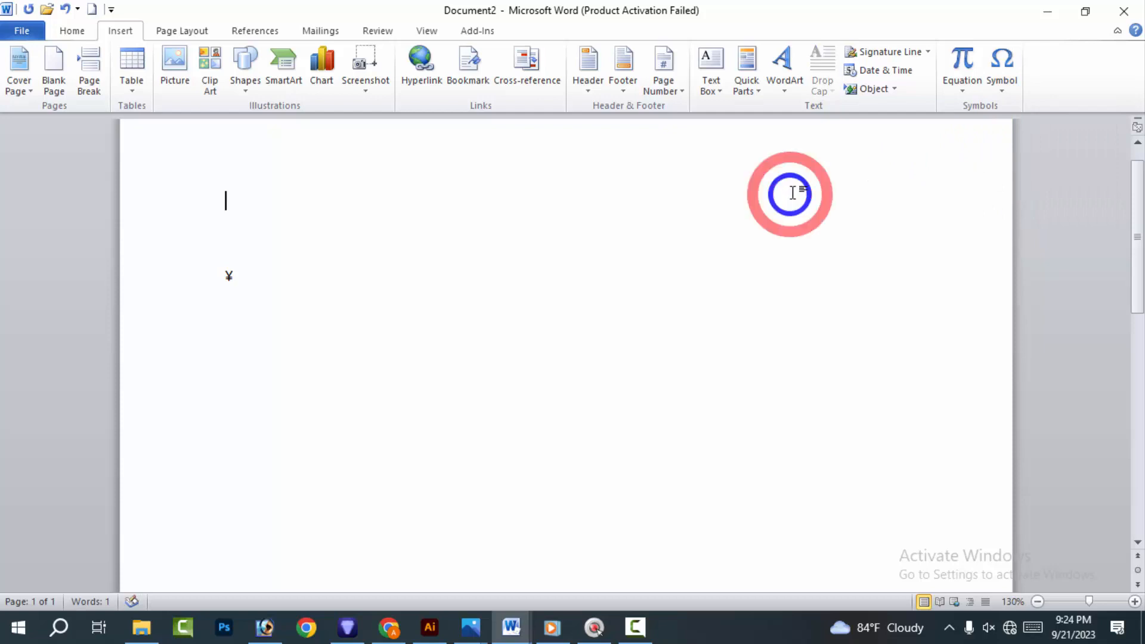
left_click(232, 275)
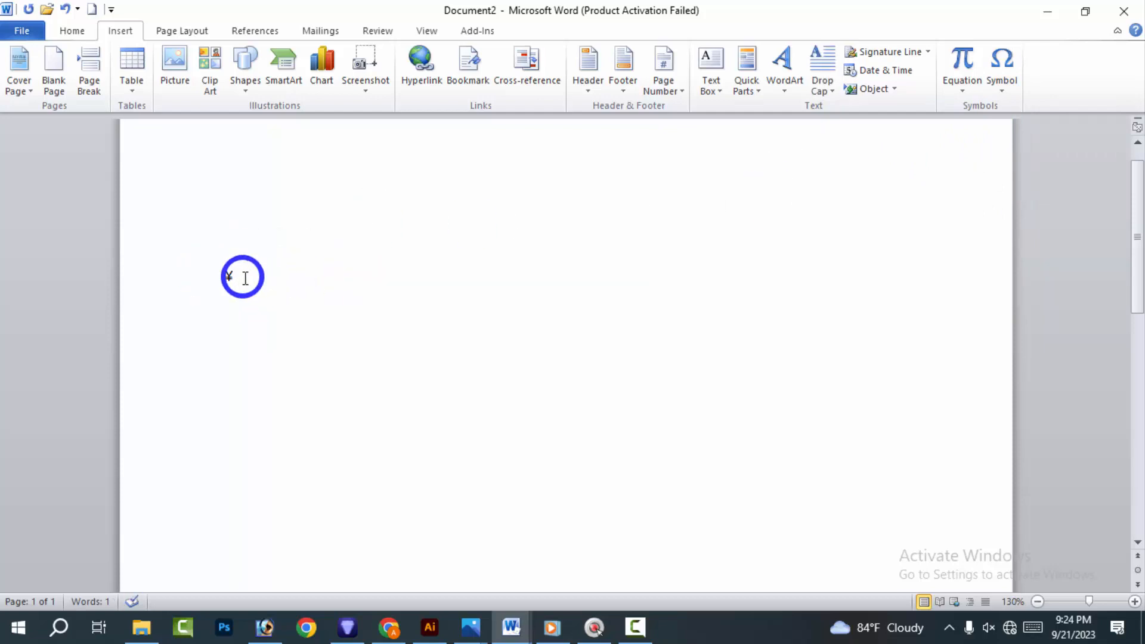
double_click(244, 276)
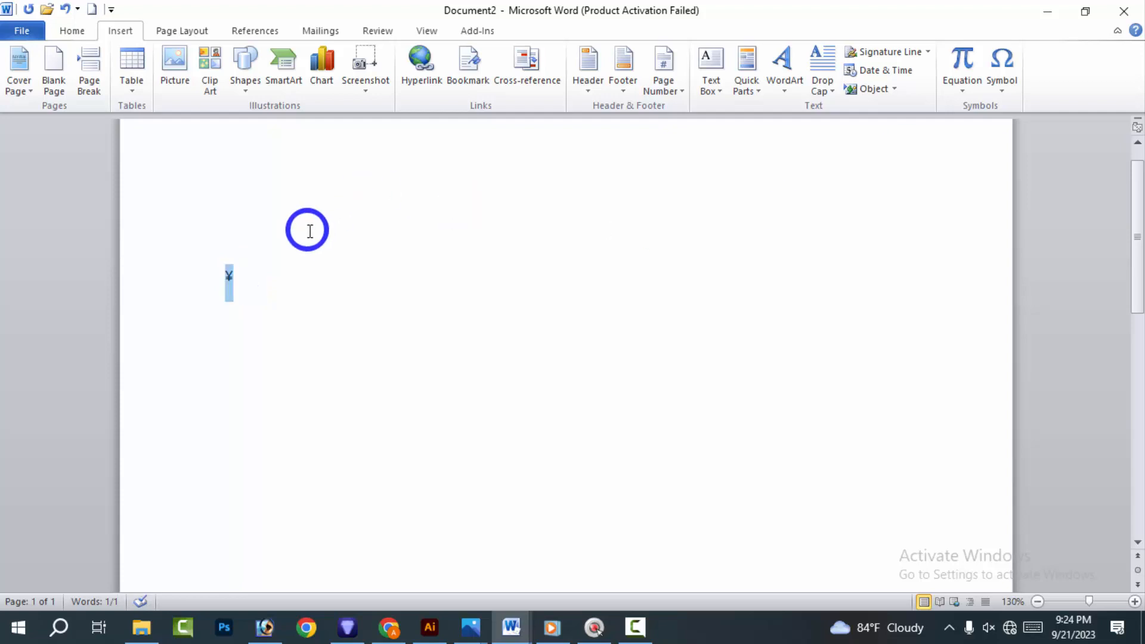
key("BackSpace")
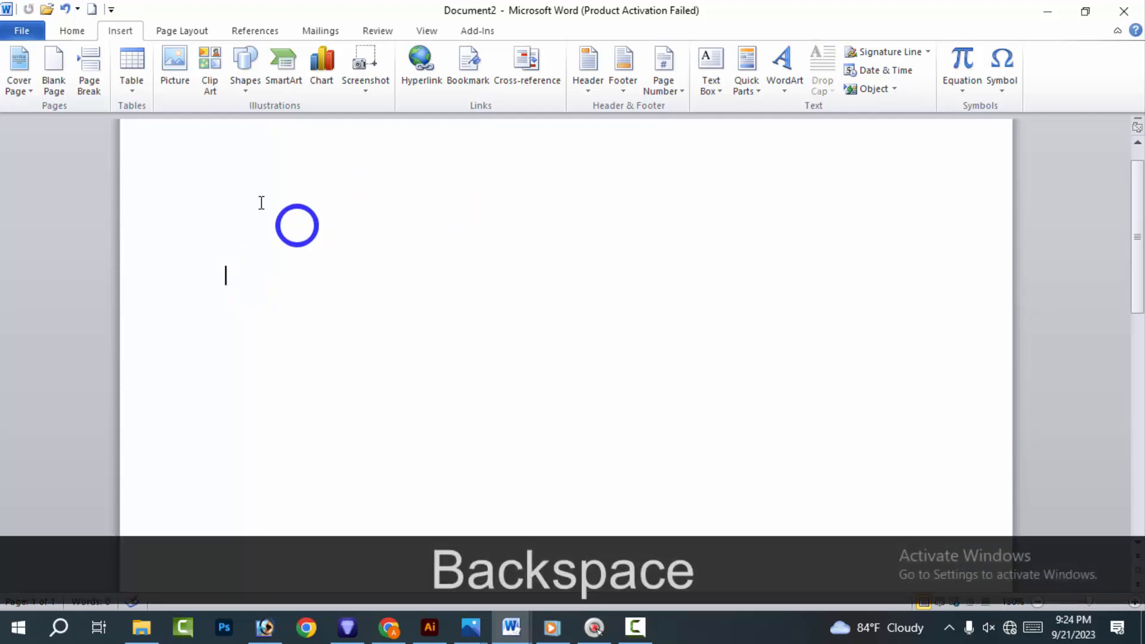
Insert the desktop formula images 54634 and 415 into the Word document
left_click(1048, 11)
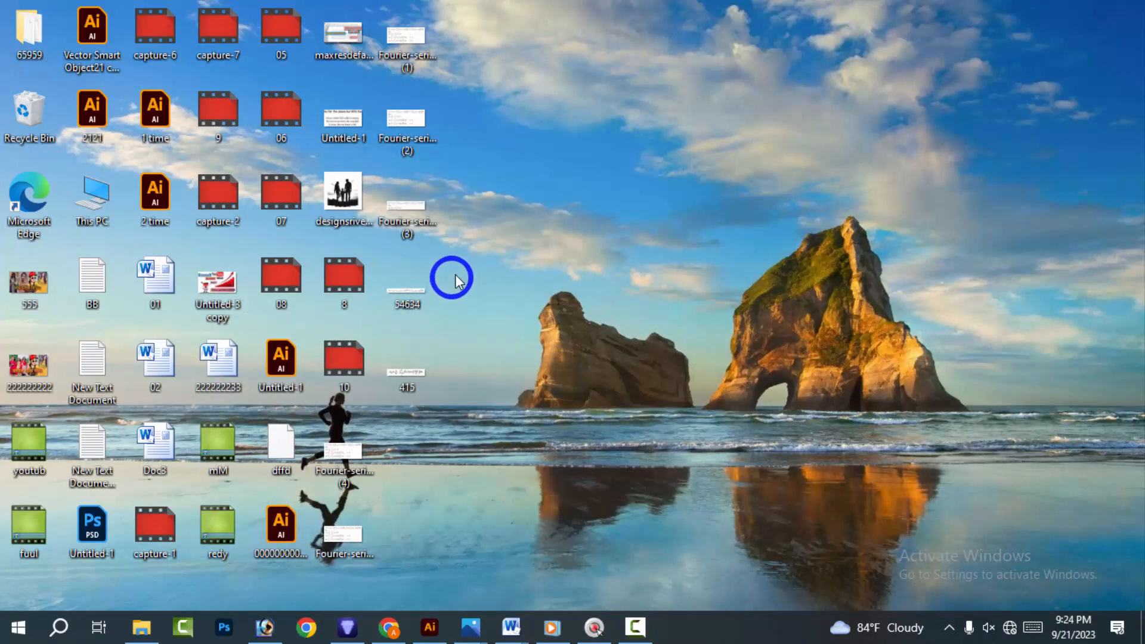
left_click_drag(455, 276, 437, 379)
left_click_drag(412, 421, 413, 420)
left_click_drag(396, 286, 399, 240)
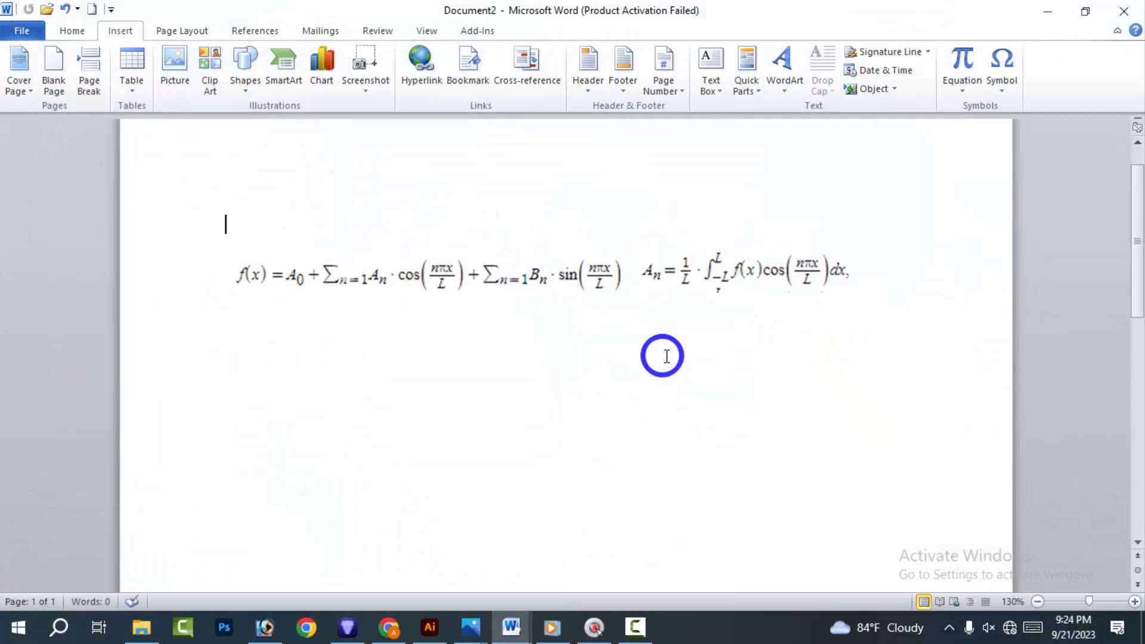
Arrange the two formula pictures one above the other, with the Aₙ formula above the f(x) formula
scroll(666, 356, "up", 2)
left_click(636, 353)
left_click_drag(691, 339, 519, 396)
left_click(376, 263)
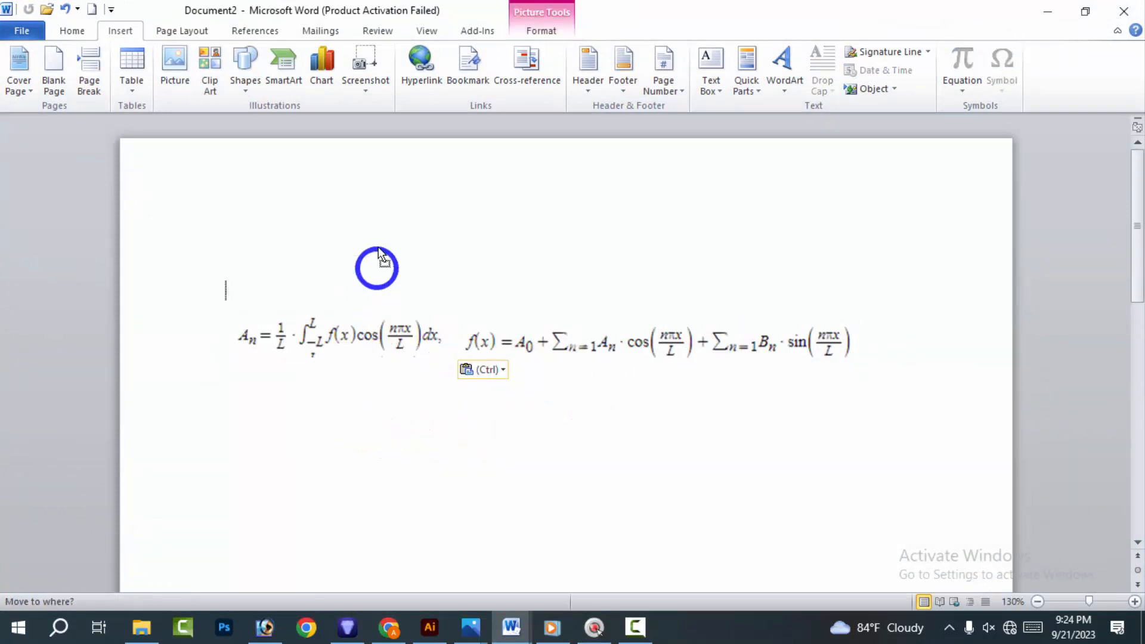
left_click_drag(426, 246, 426, 247)
left_click(526, 372)
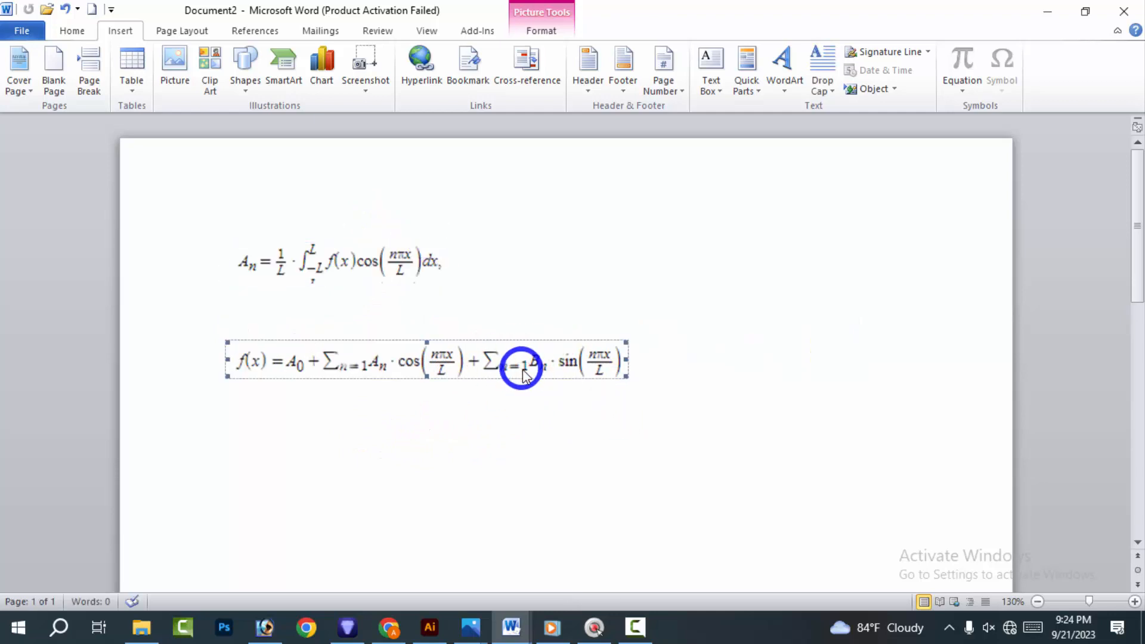
left_click_drag(522, 370, 541, 452)
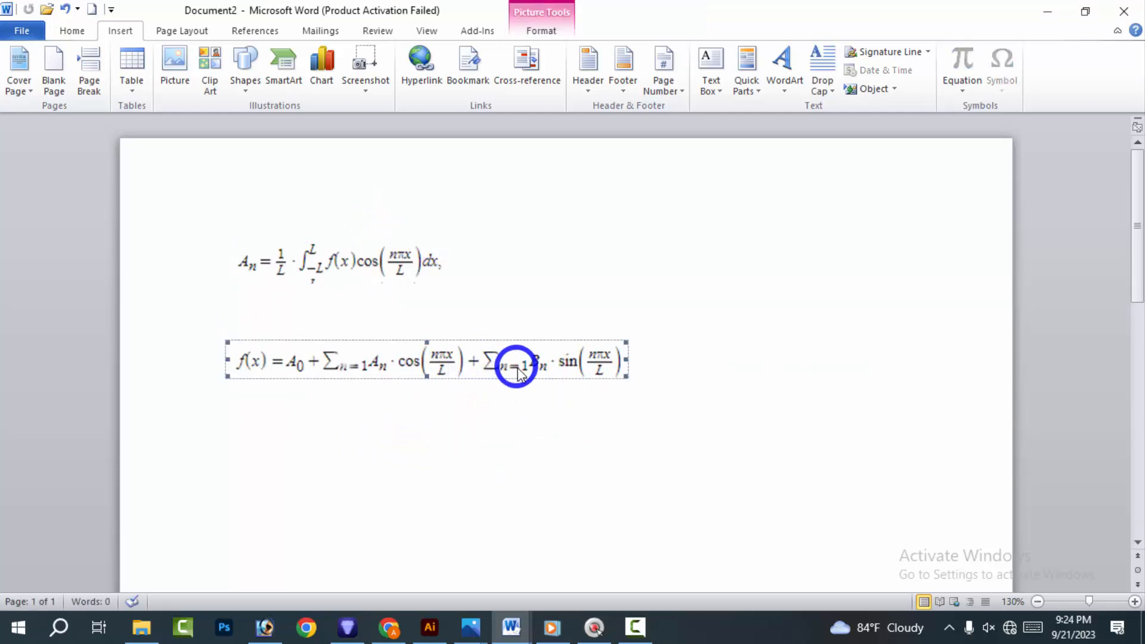
left_click(362, 262)
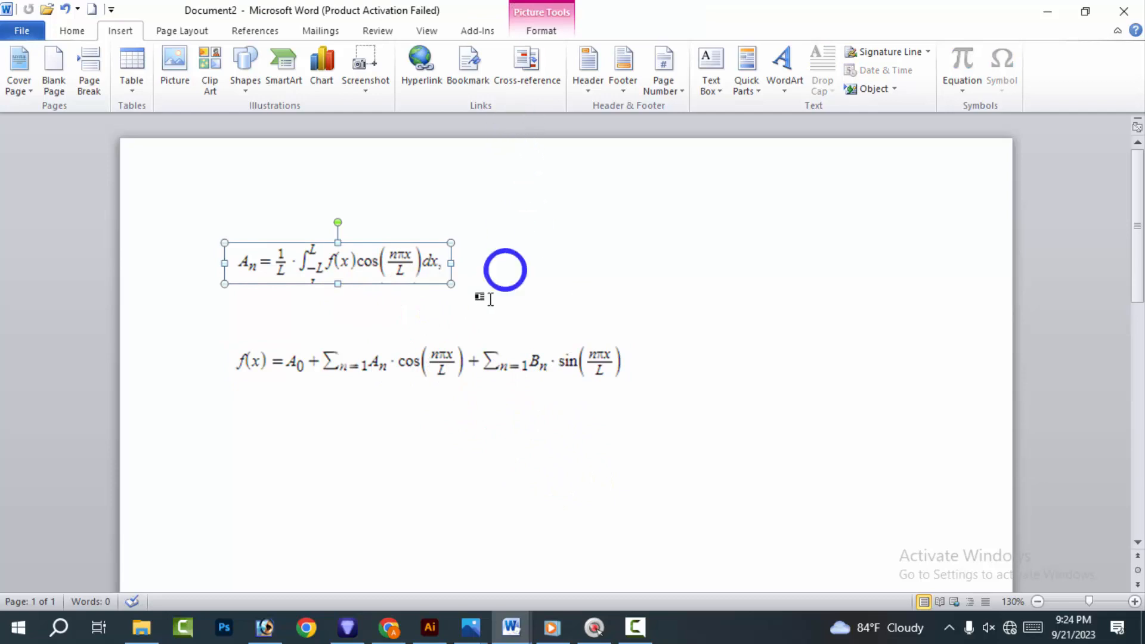
Enlarge the f(x) formula picture proportionally to about 6.87 inches wide and 0.66 inches high
left_click(480, 358)
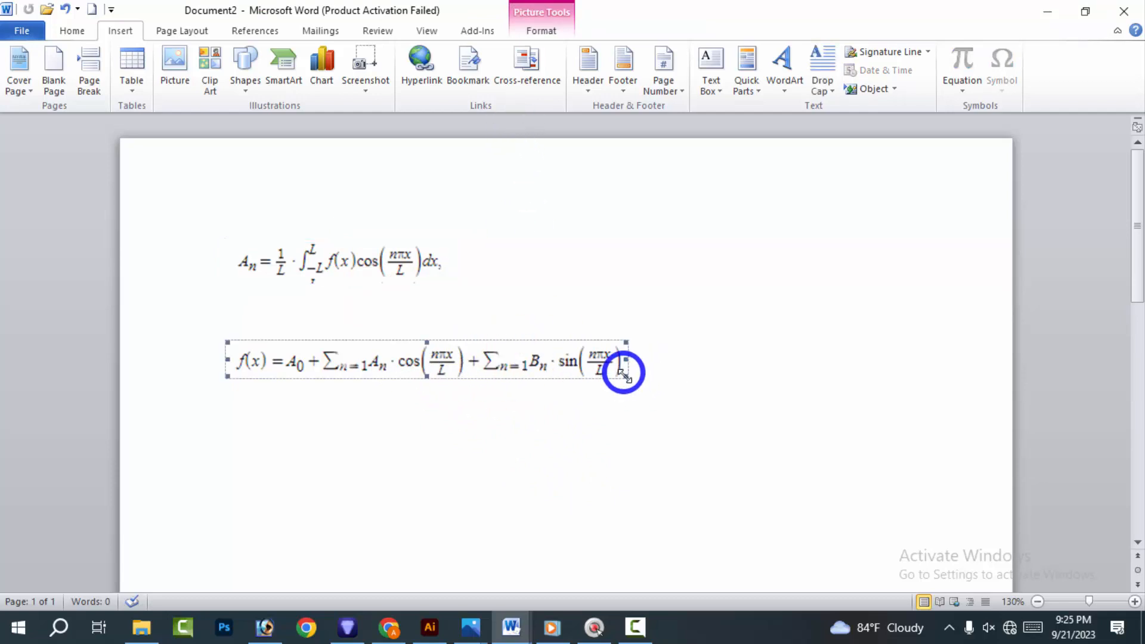
key("alt+shift")
left_click_drag(623, 375, 718, 414)
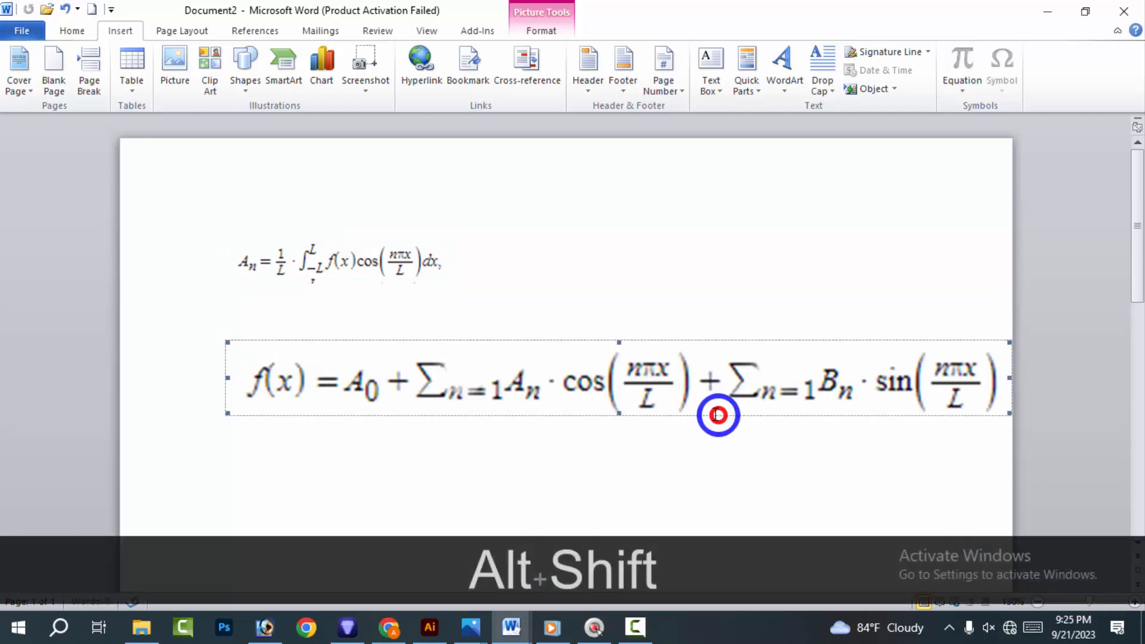
key("shift+alt")
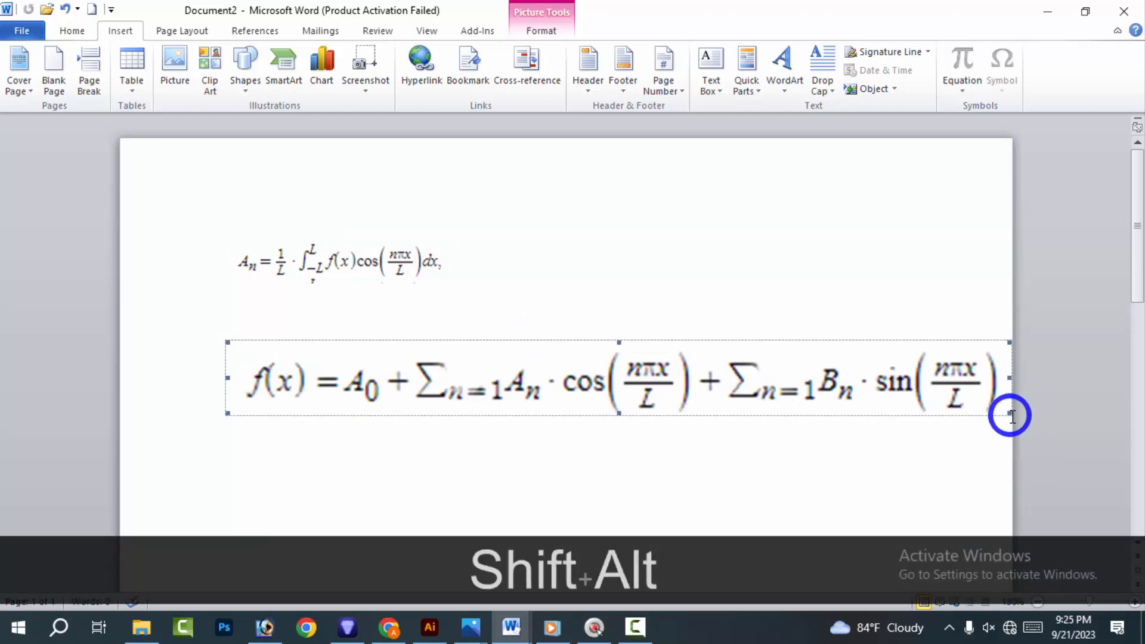
left_click_drag(1012, 417, 943, 399)
left_click(1008, 410)
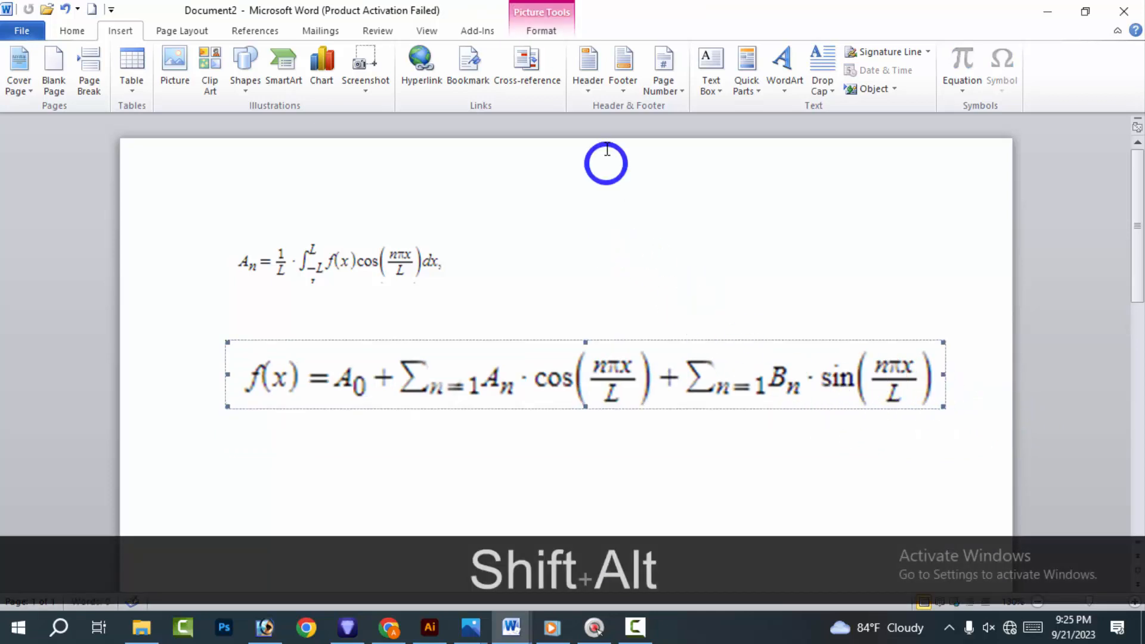
Set the brightness of the f(x) formula picture to -20% and deselect it
left_click(542, 31)
left_click(27, 60)
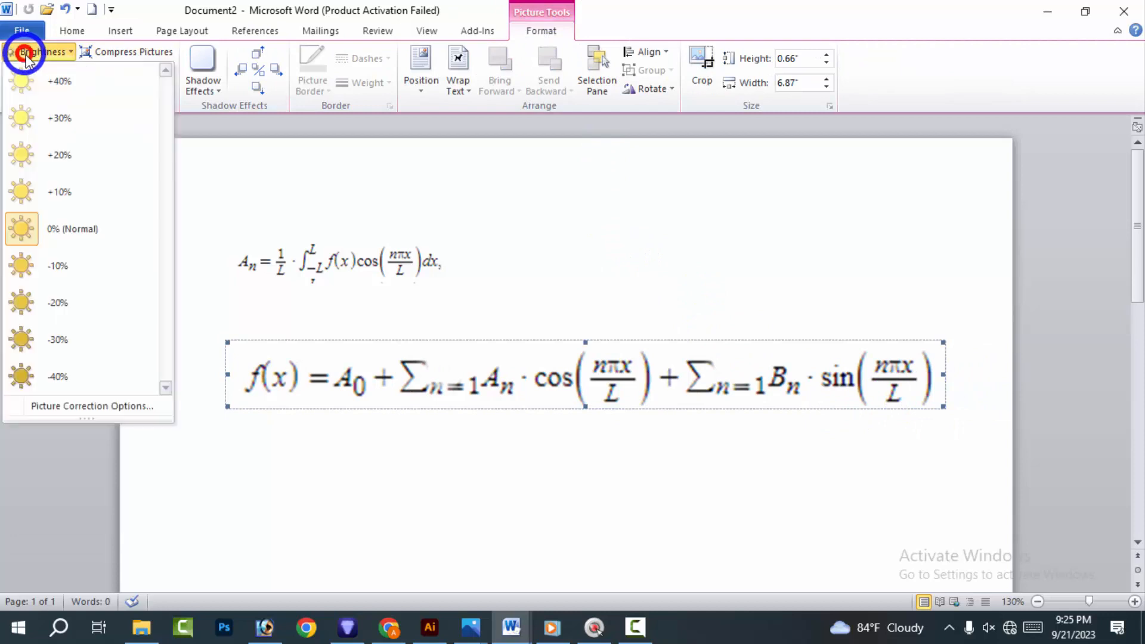
left_click(71, 309)
left_click(574, 276)
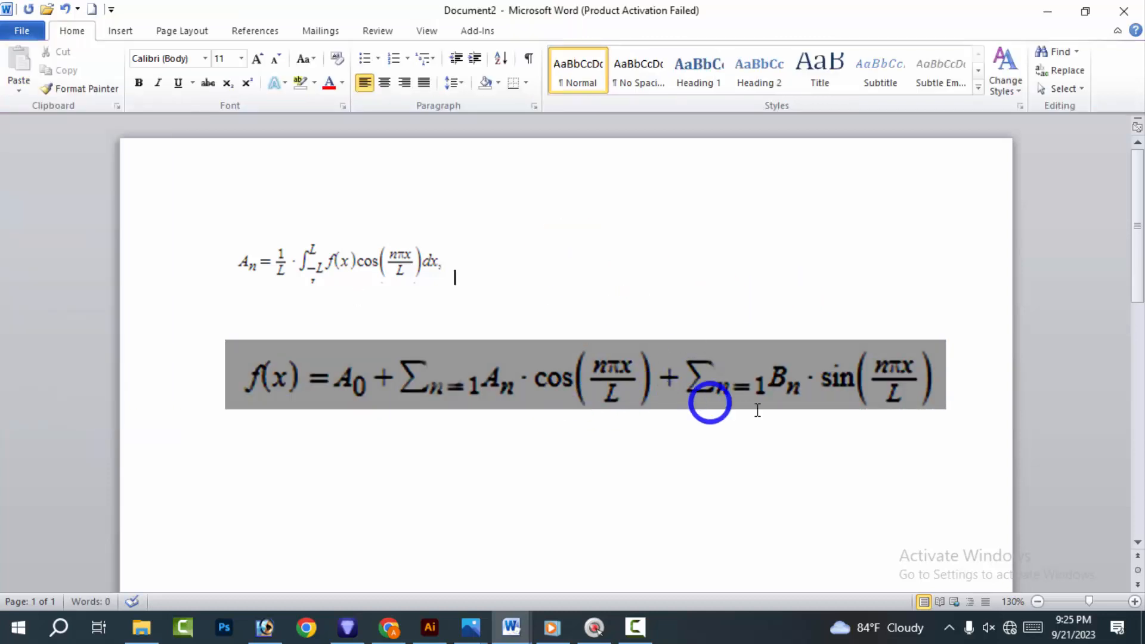
Place the text cursor at the start of an empty line below the f(x) formula picture
scroll(745, 413, "down", 2)
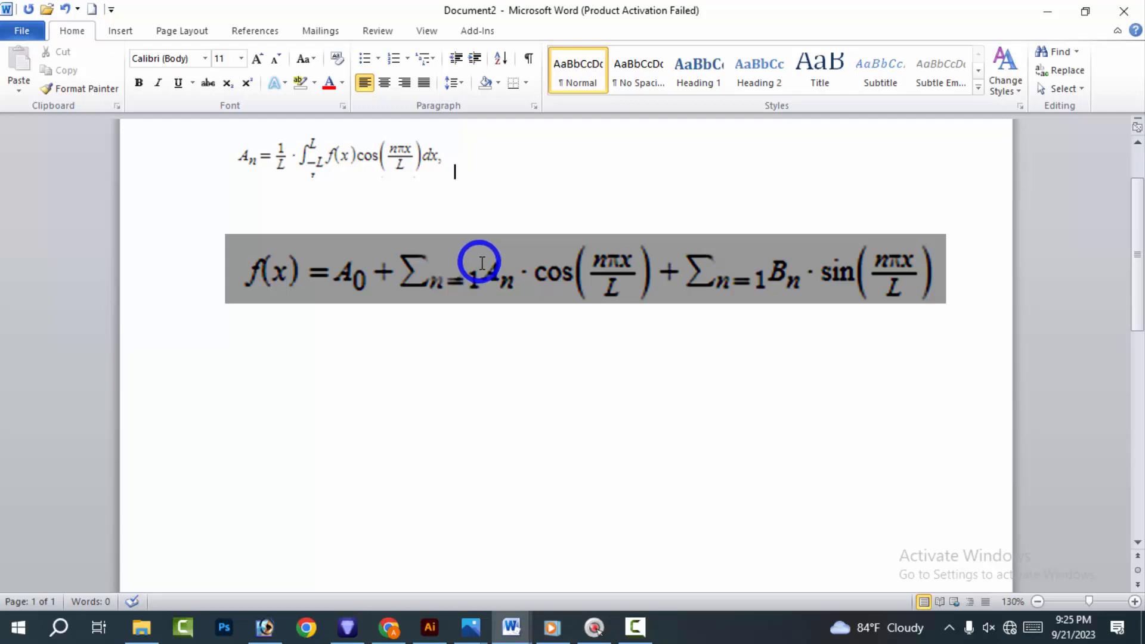
left_click(486, 335)
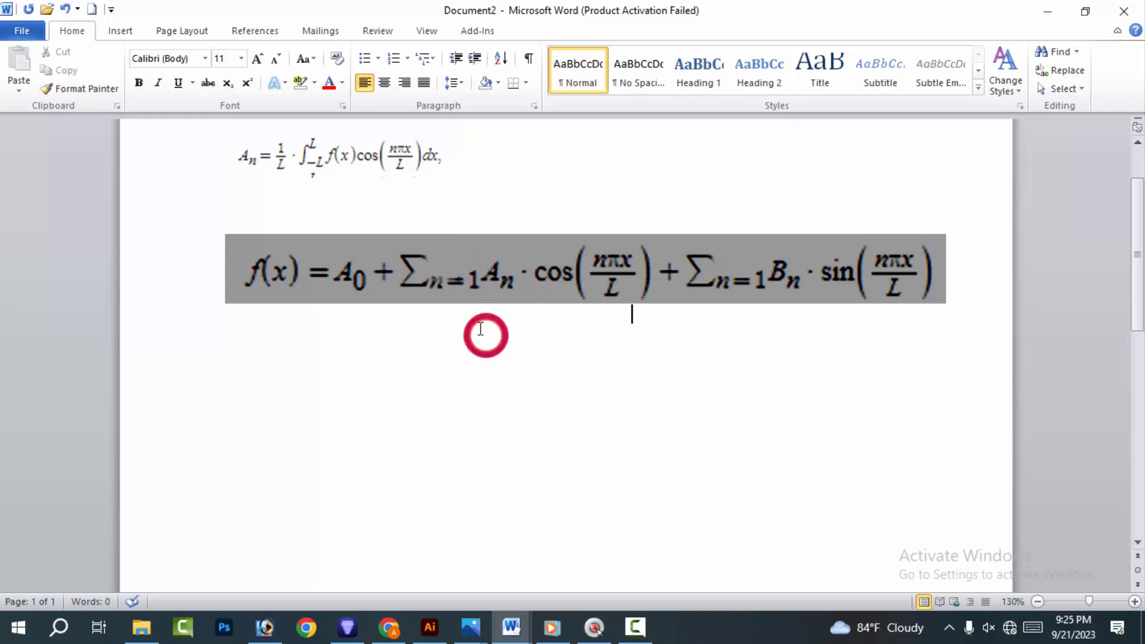
left_click(259, 276)
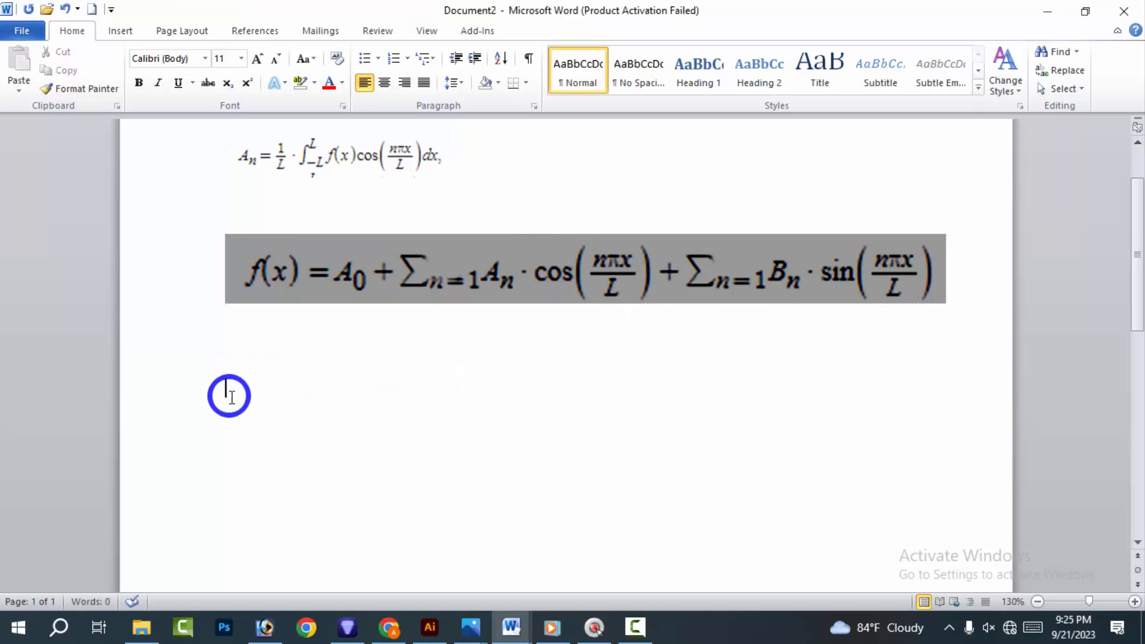
scroll(229, 396, "down", 1)
left_click(120, 31)
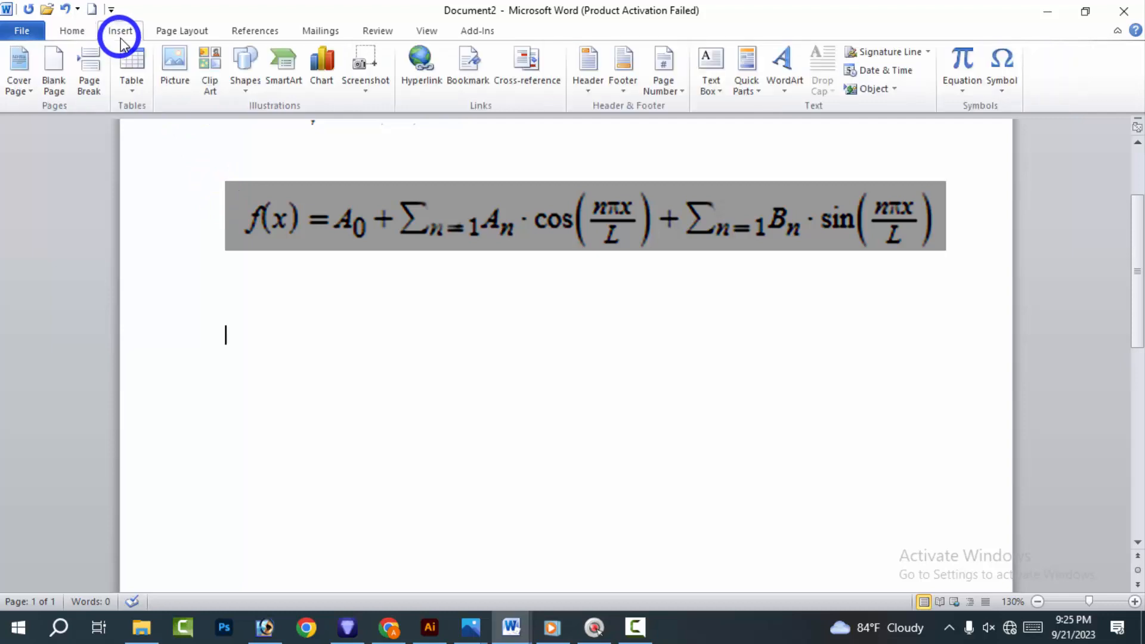
left_click(963, 56)
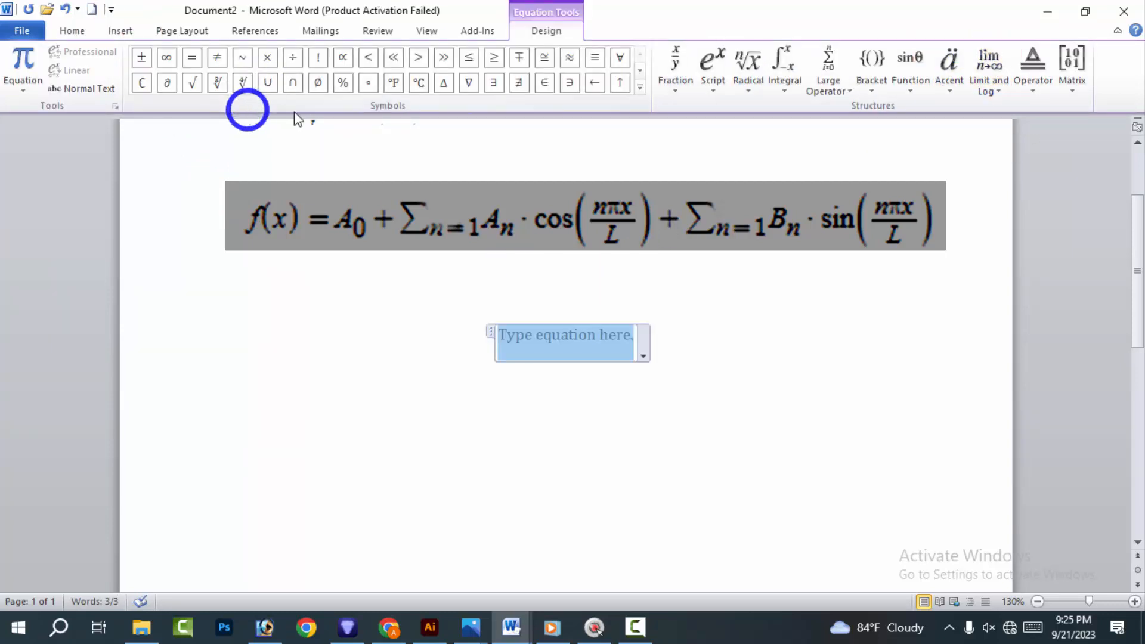
key("ctrl+z")
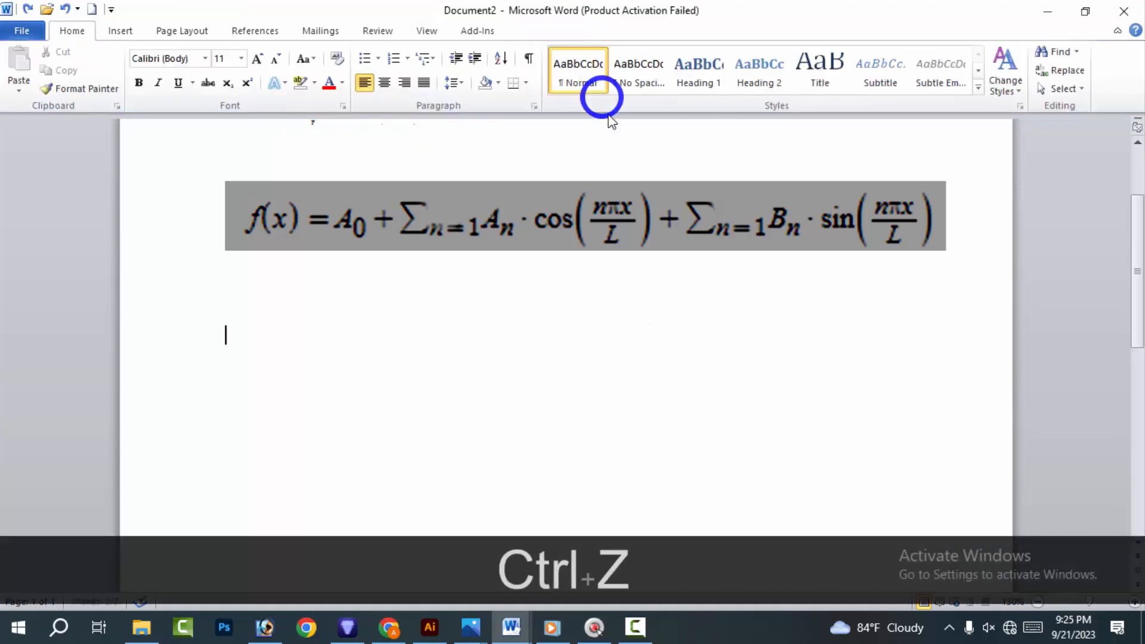
left_click(121, 31)
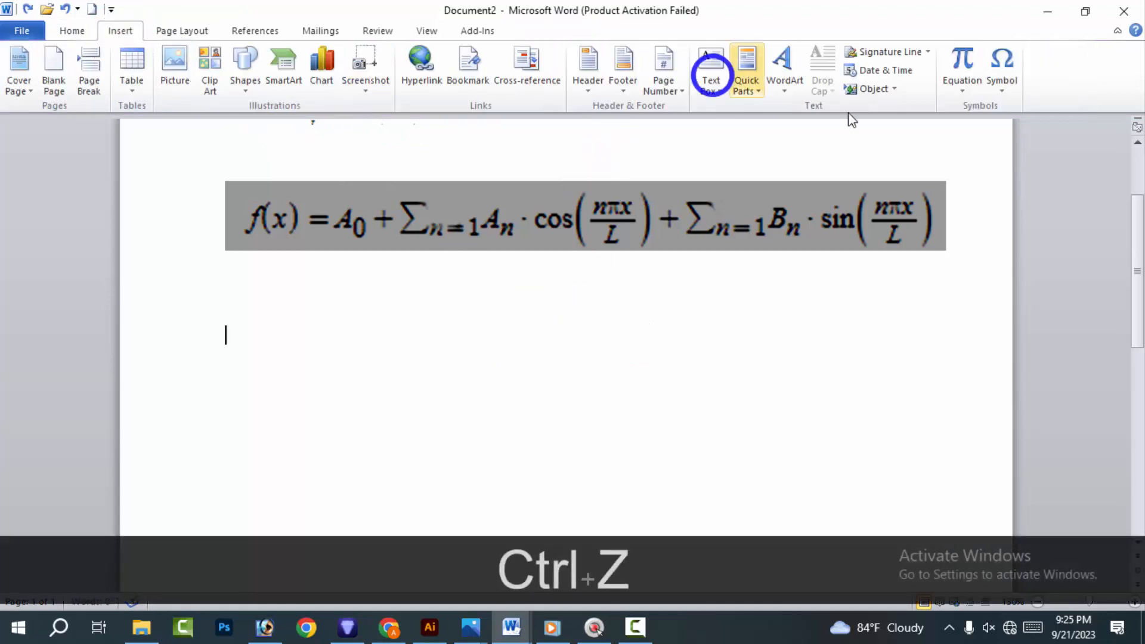
left_click(963, 94)
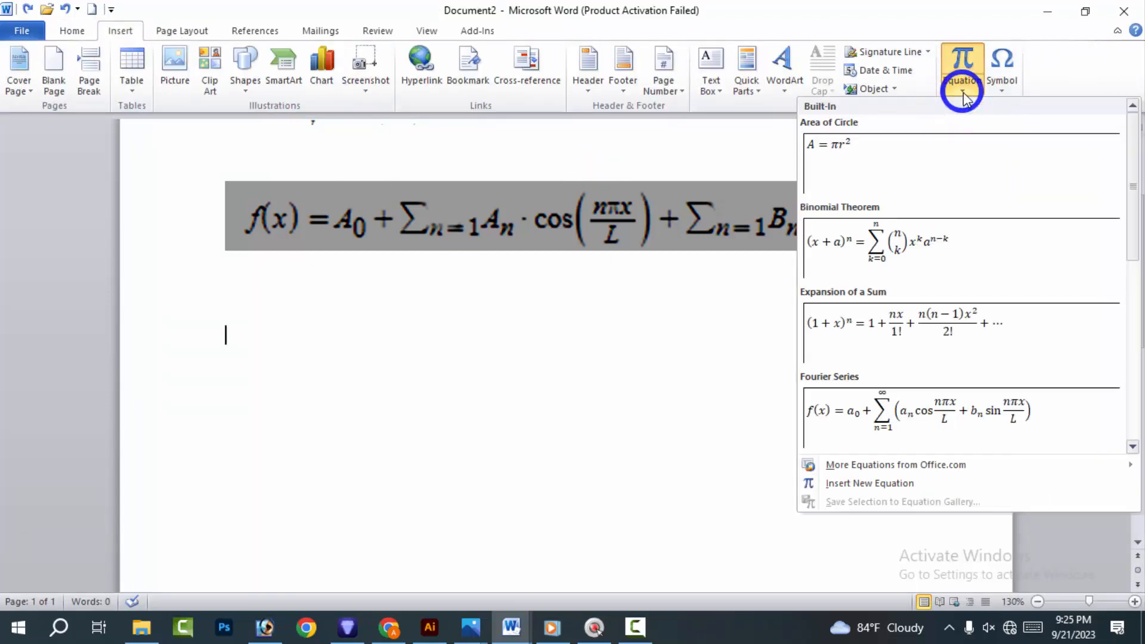
left_click(963, 63)
left_click(954, 60)
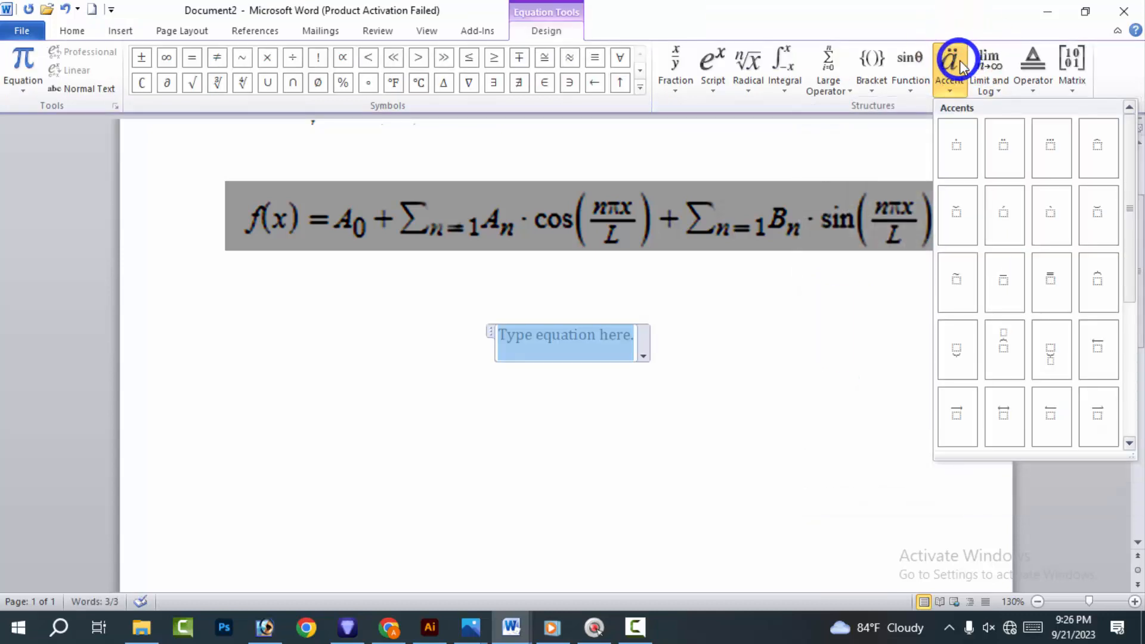
left_click(828, 310)
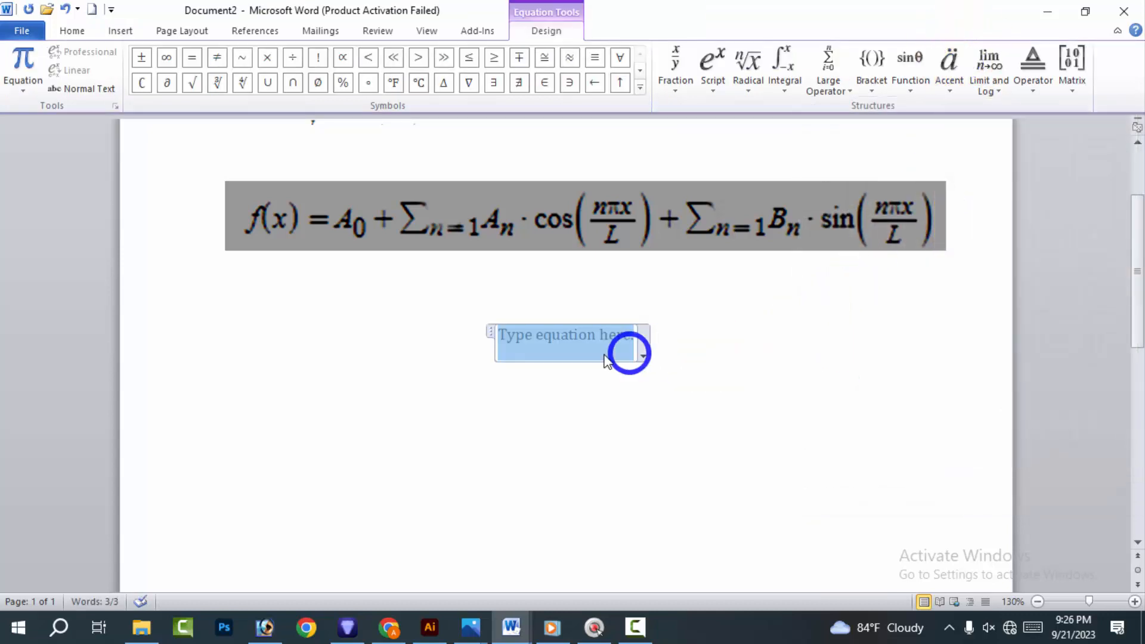
left_click(567, 340)
left_click(632, 339)
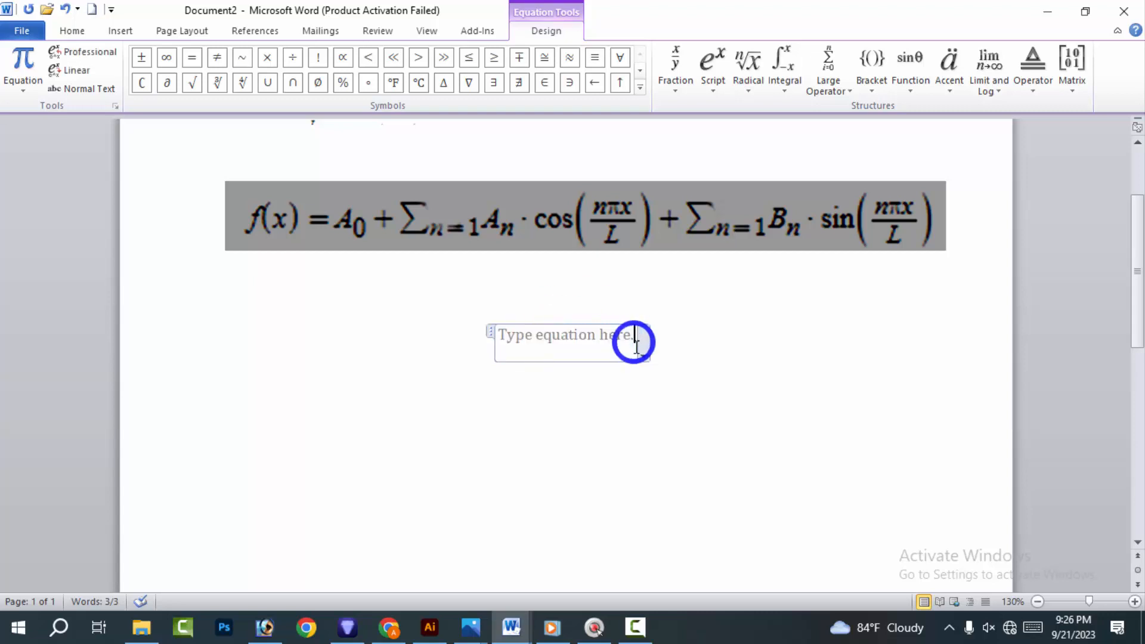
left_click_drag(635, 339, 541, 333)
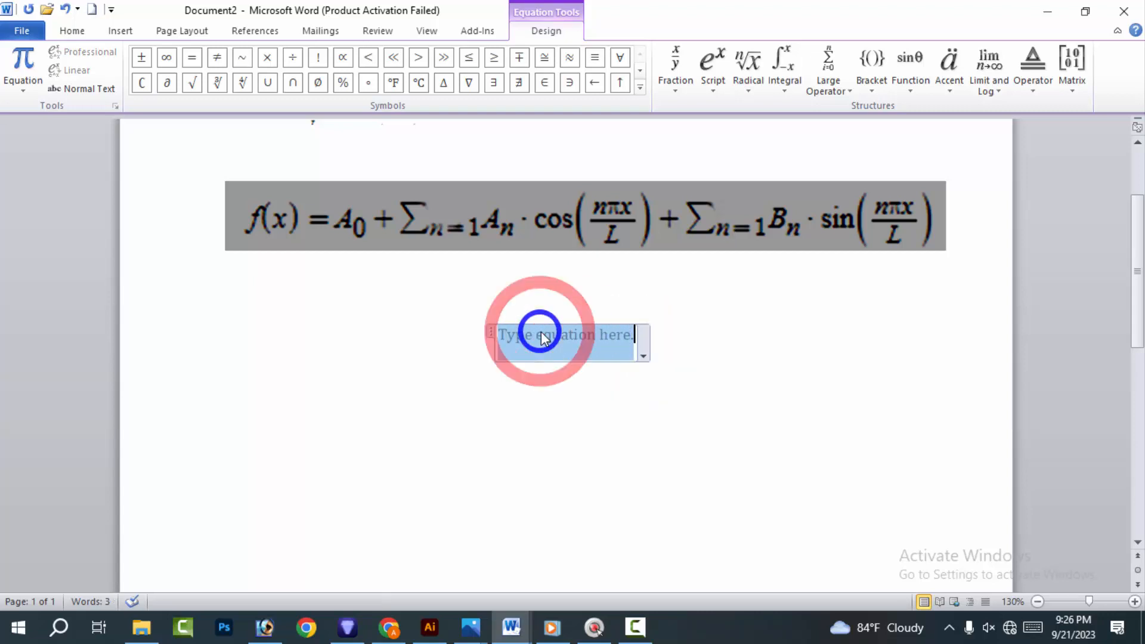
key("BackSpace")
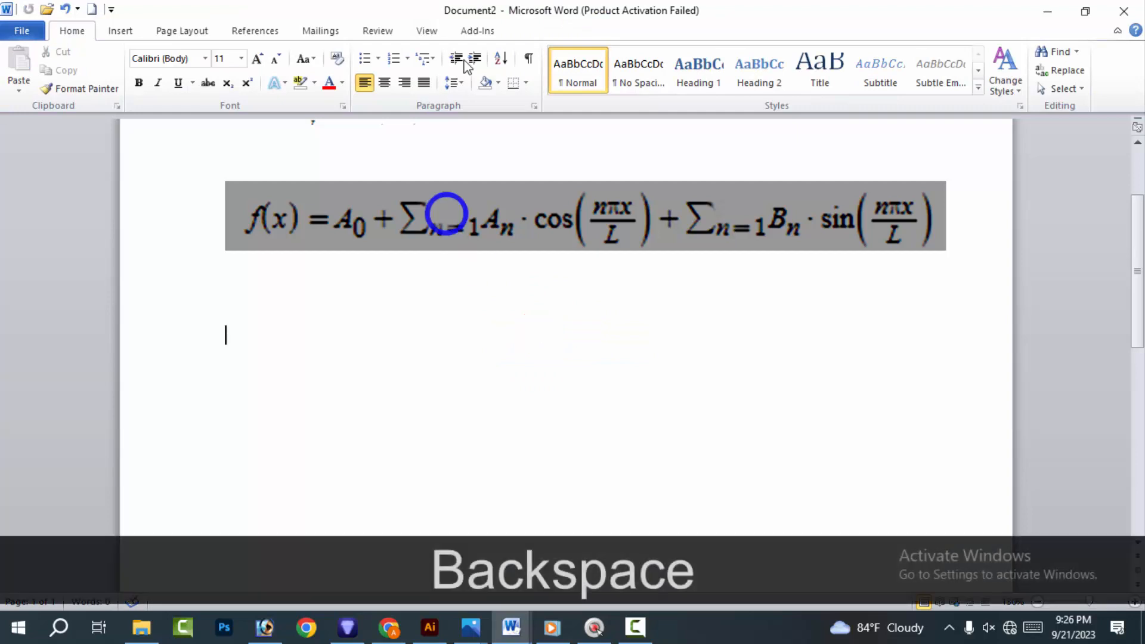
Insert a new blank equation on the empty line below the f(x) formula picture and place the cursor in it
left_click(116, 33)
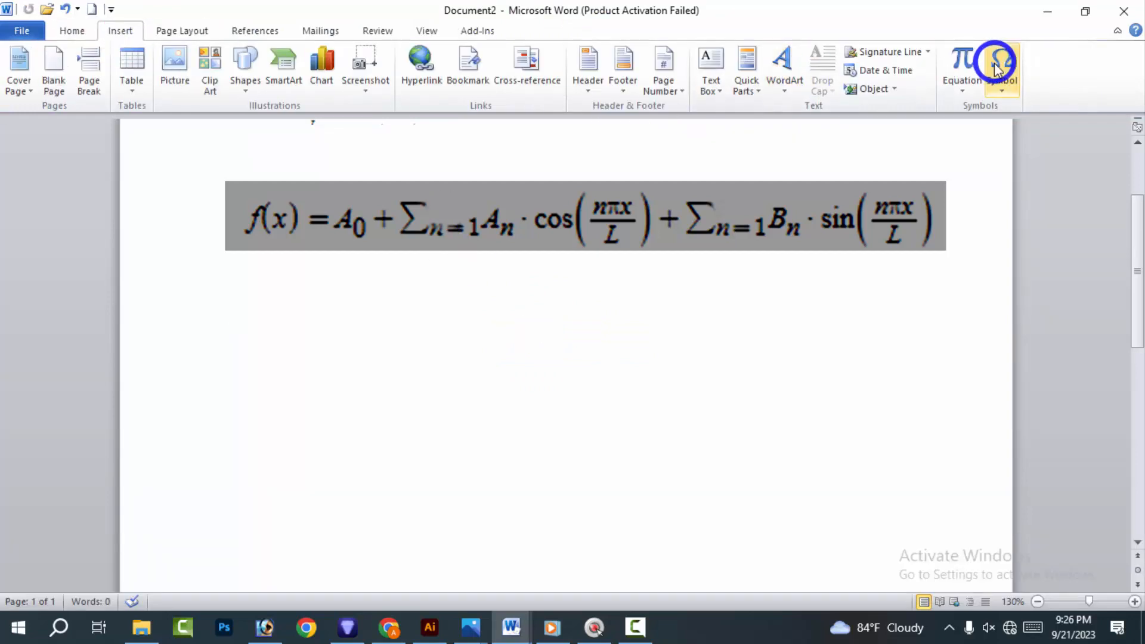
left_click(963, 63)
left_click(949, 63)
left_click_drag(533, 340, 612, 353)
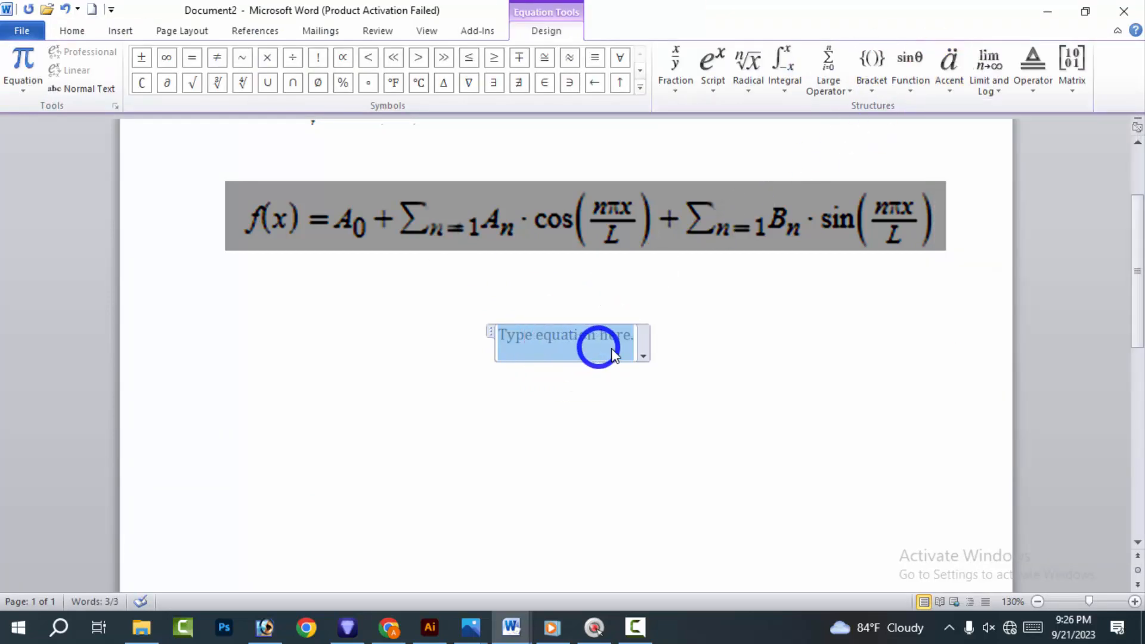
left_click(634, 337)
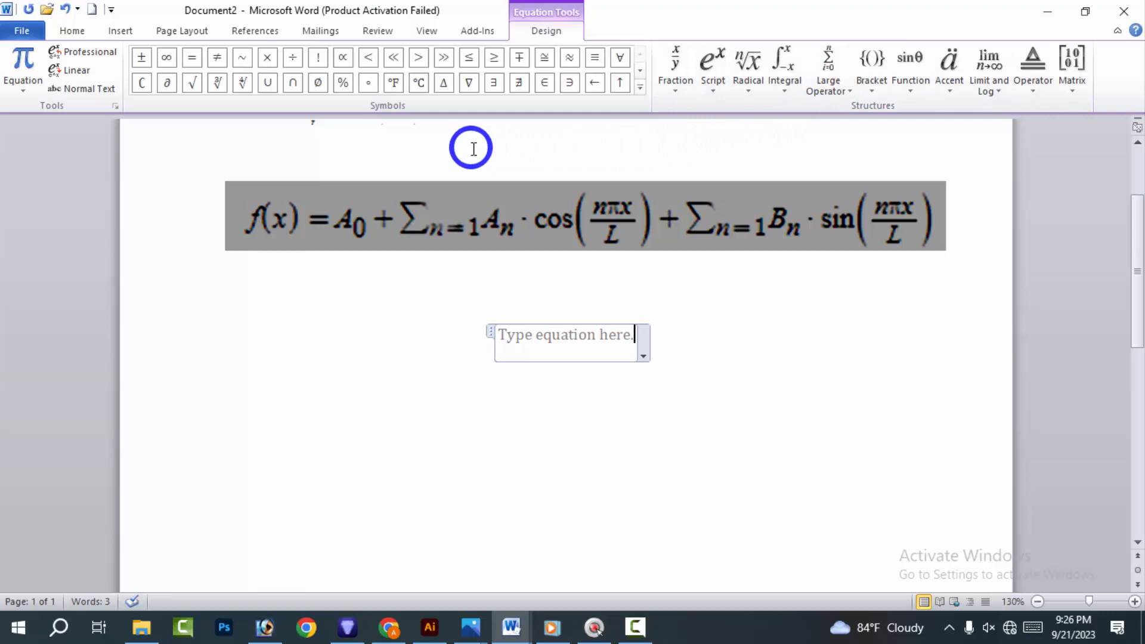
type("f")
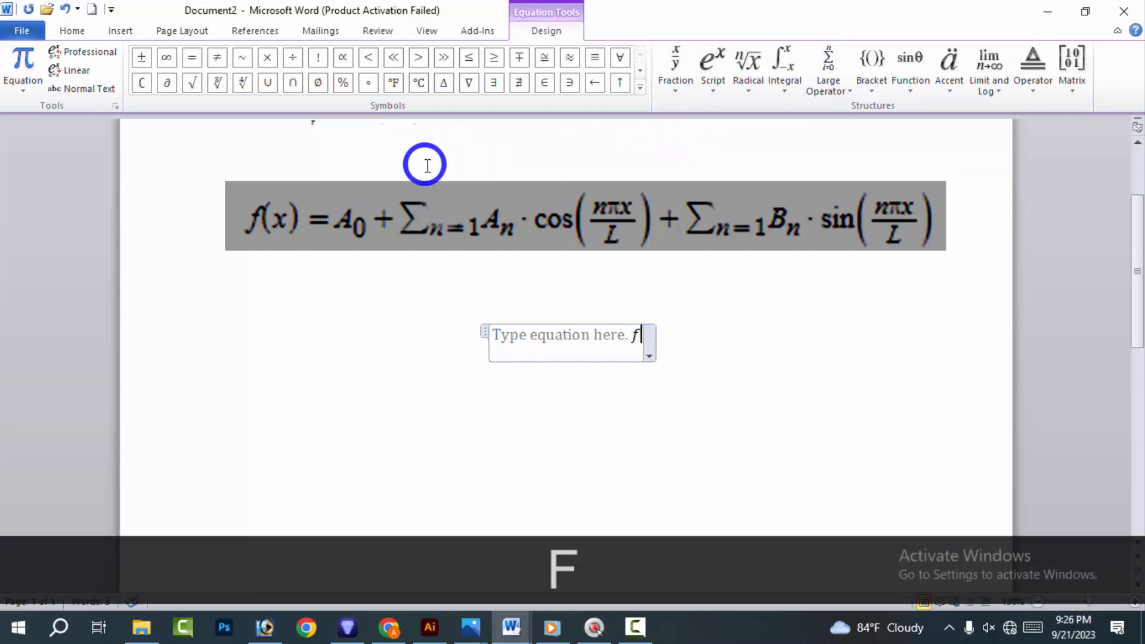
left_click(509, 338)
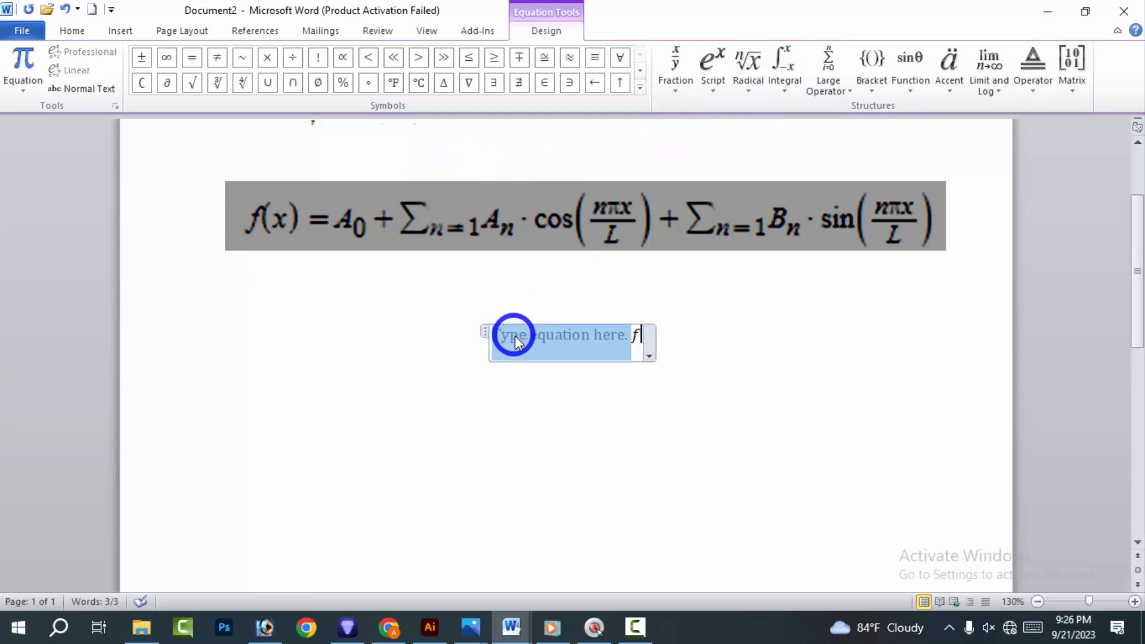
key("BackSpace")
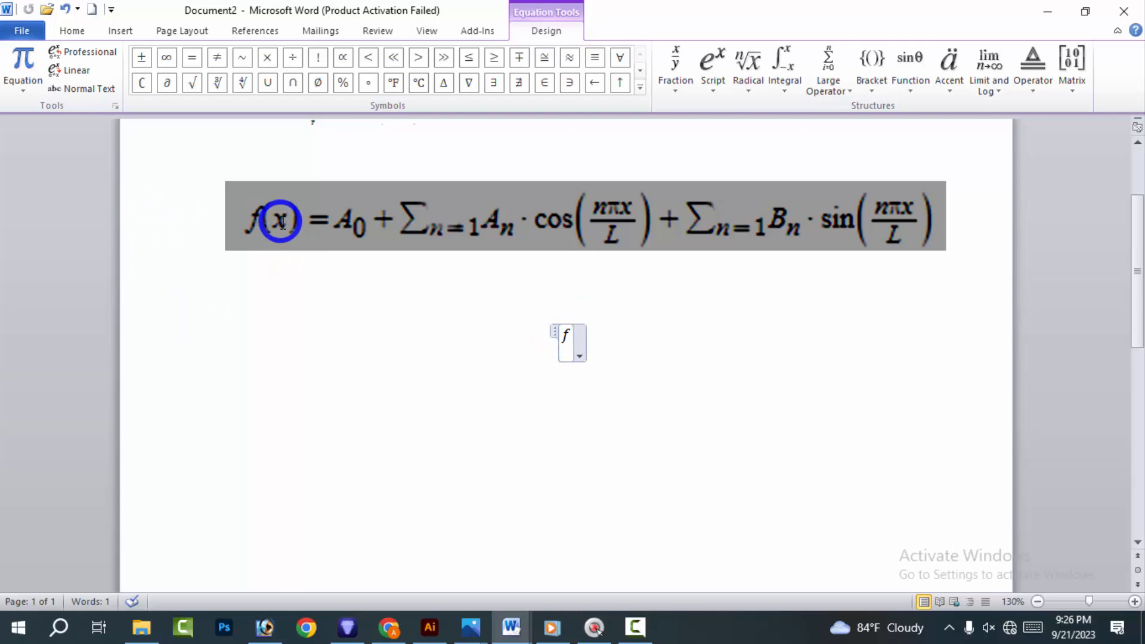
key("Return")
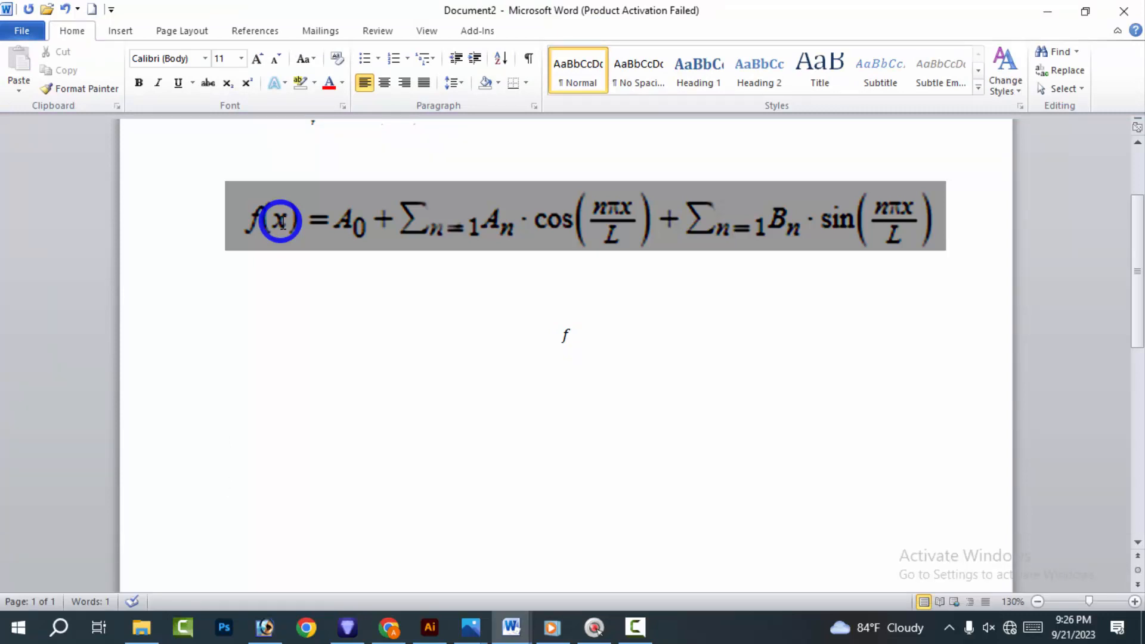
key("BackSpace")
key("BackSpace")
key("BackSpace")
key("BackSpace")
key("BackSpace")
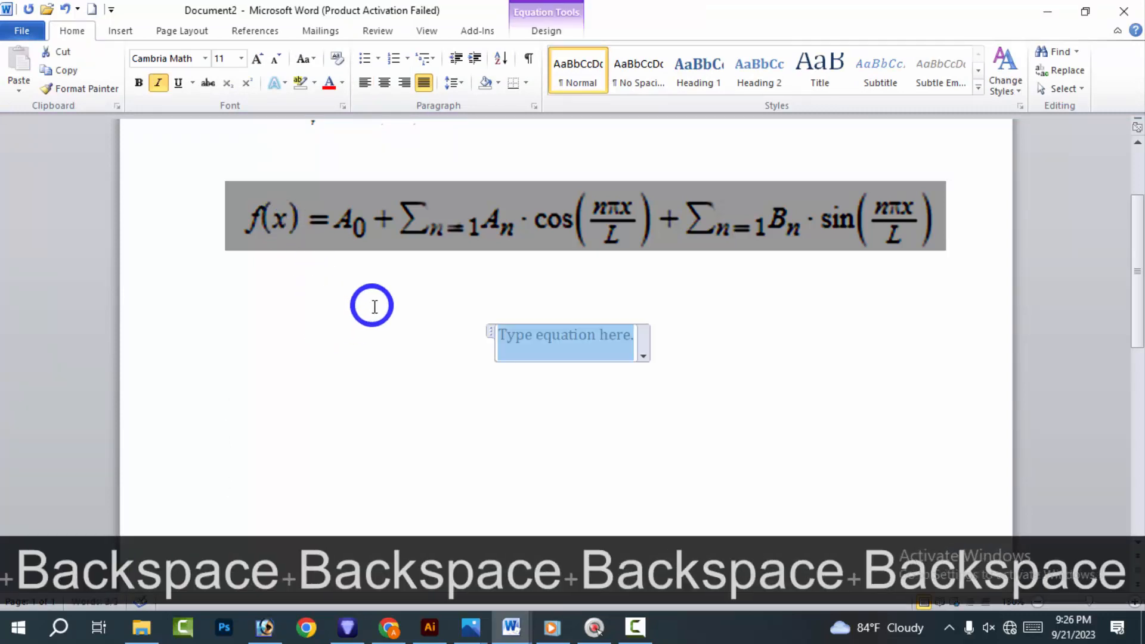
Enter f in the equation, add a pair of parentheses after it, and select the empty placeholder inside them
type("f")
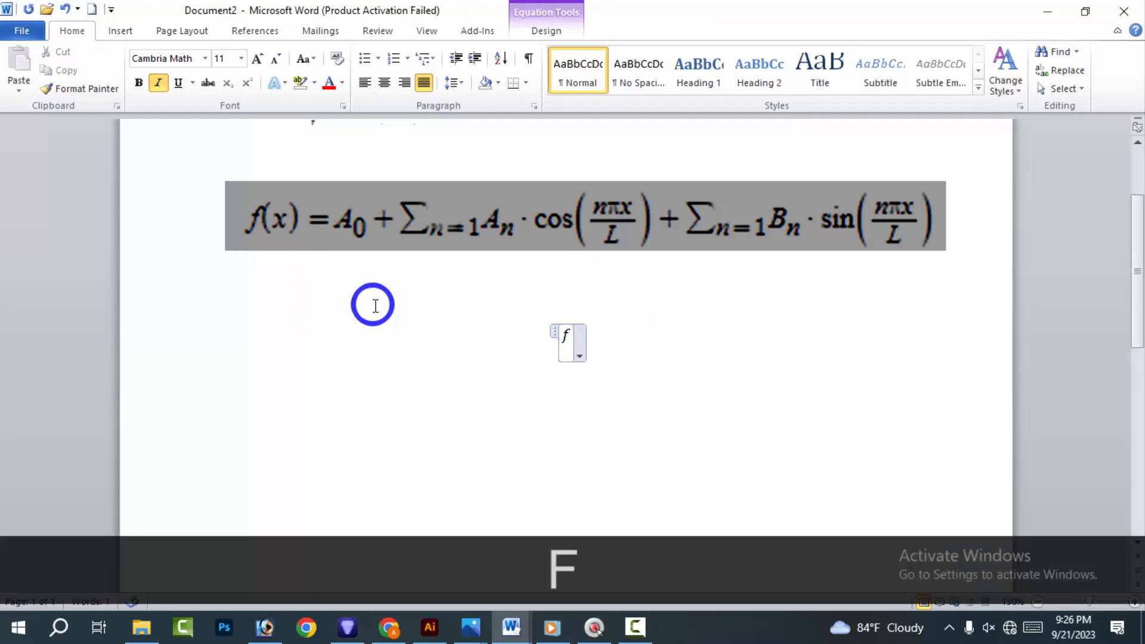
left_click(537, 26)
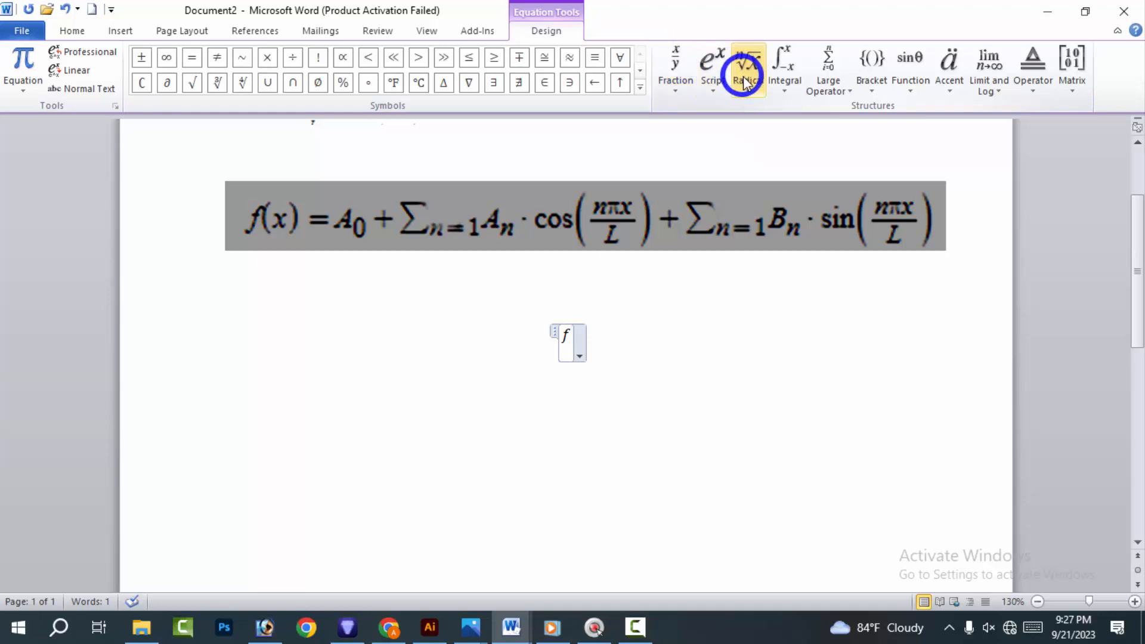
left_click(881, 64)
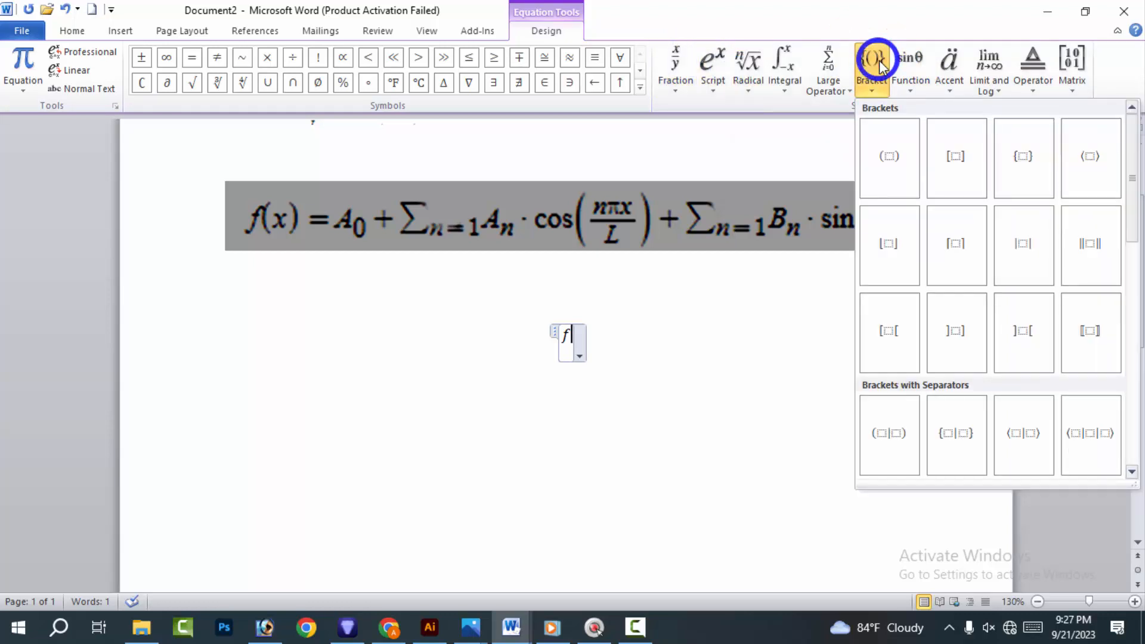
left_click(901, 167)
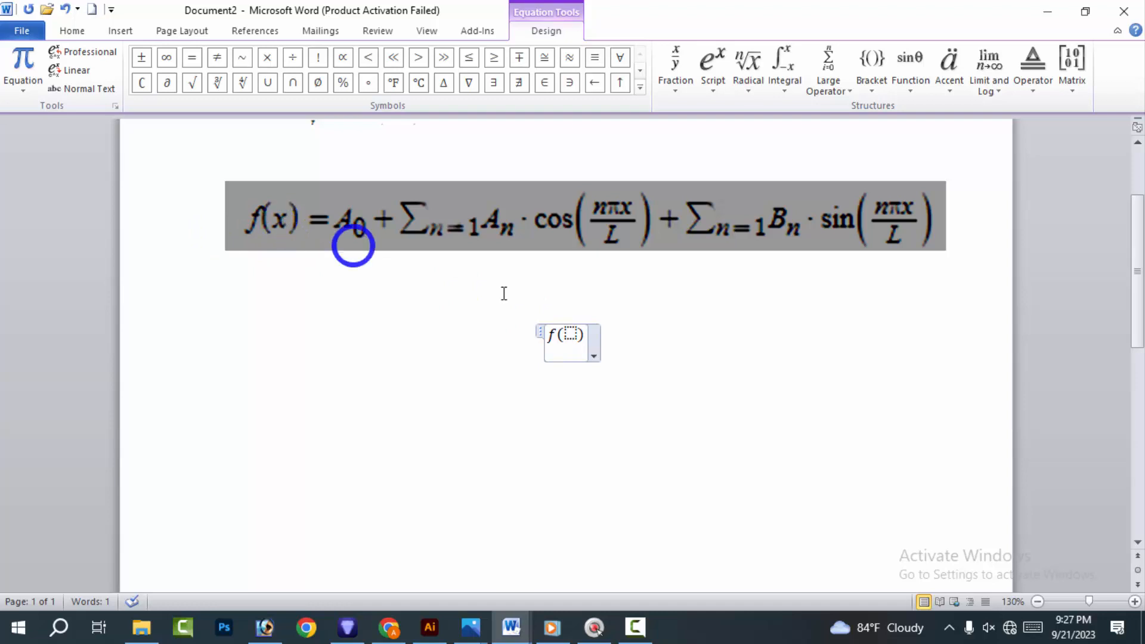
left_click(570, 334)
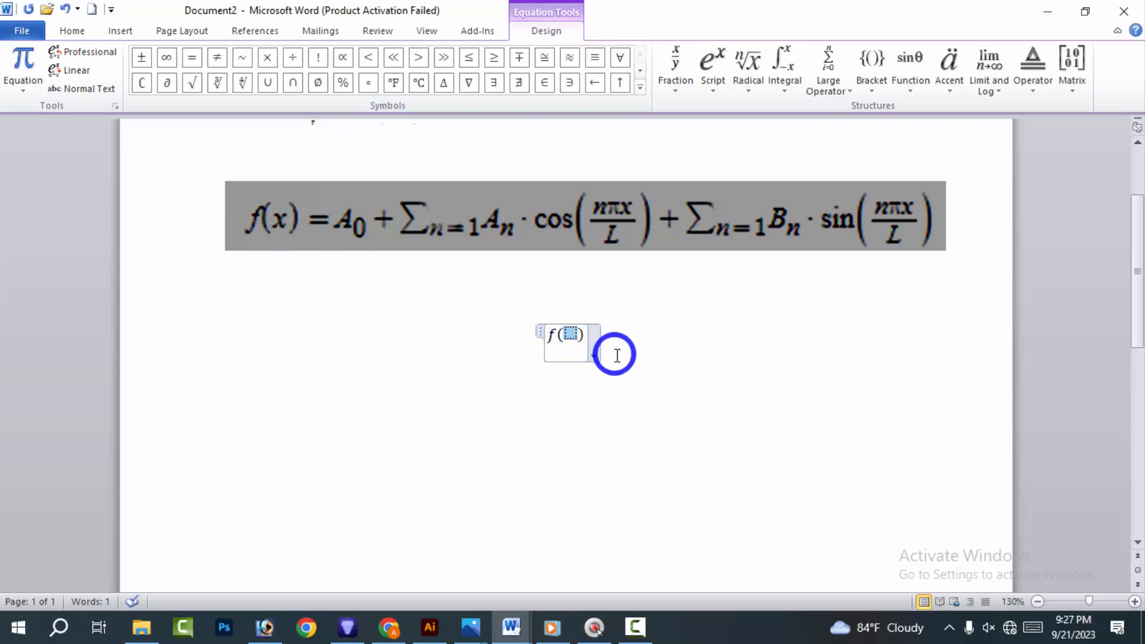